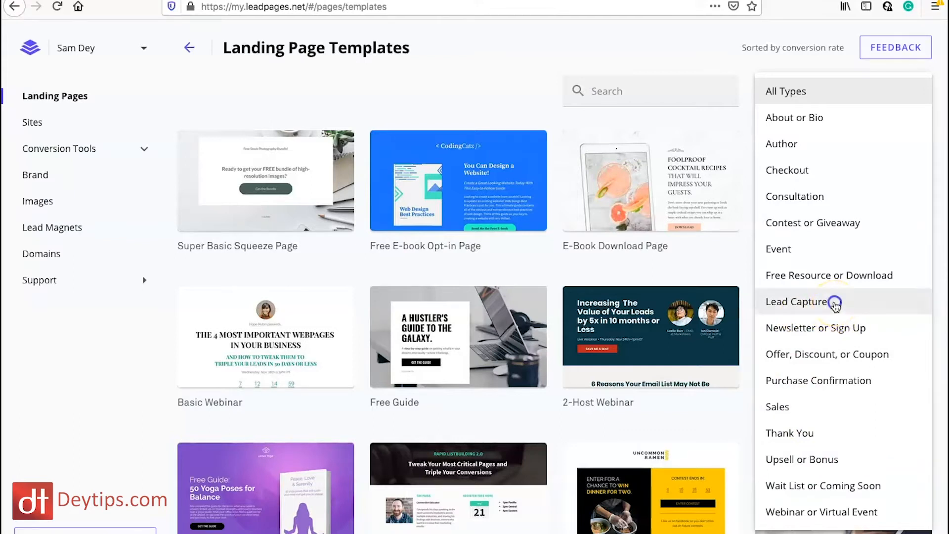
- Filter the landing page templates by Lead Capture and open the Top 5 Apps List template preview
{"action": "left_click", "coordinate": [835, 305]}
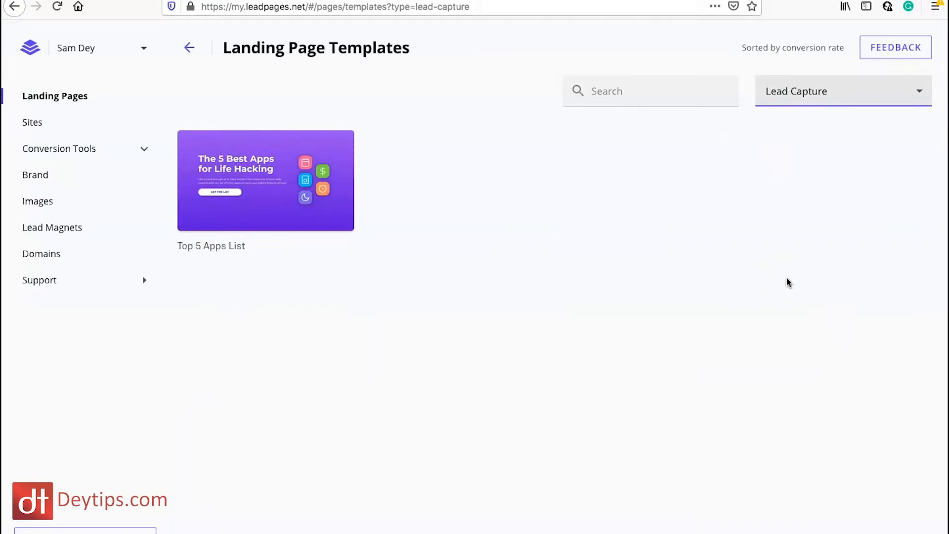
{"action": "mouse_move", "coordinate": [231, 206]}
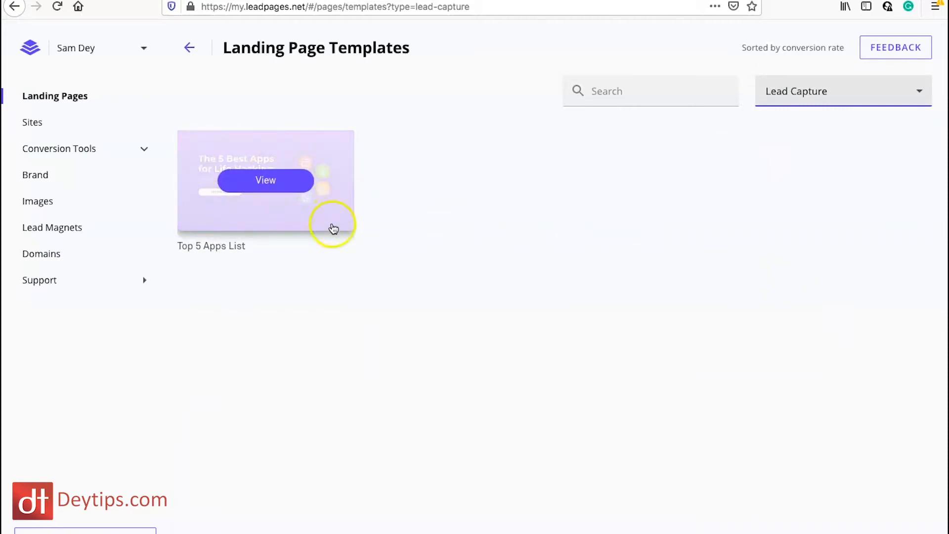
{"action": "left_click", "coordinate": [268, 189]}
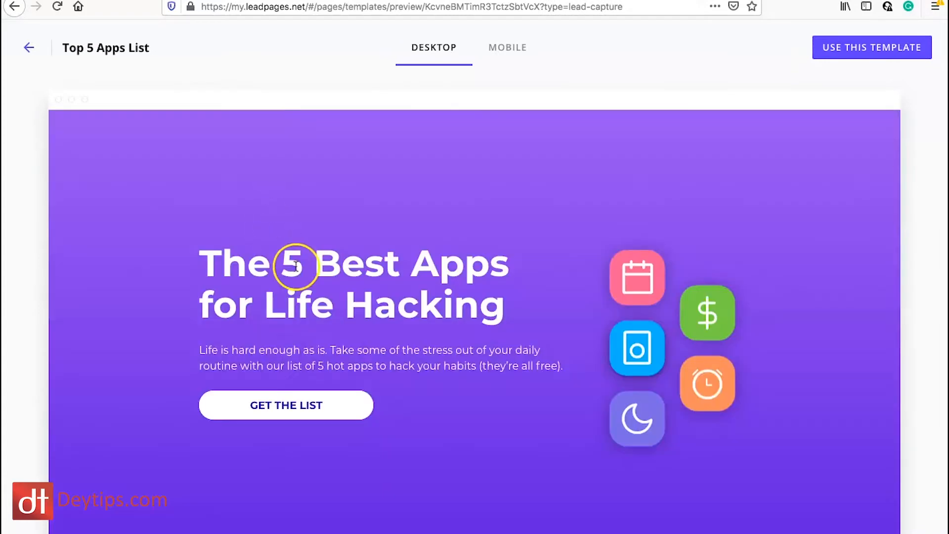
- Examine the Top 5 Apps List template in its desktop and mobile previews
{"action": "scroll", "coordinate": [404, 269], "scroll_direction": "down", "scroll_amount": 5}
{"action": "scroll", "coordinate": [403, 269], "scroll_direction": "up", "scroll_amount": 1}
{"action": "scroll", "coordinate": [404, 270], "scroll_direction": "down", "scroll_amount": 5}
{"action": "scroll", "coordinate": [421, 135], "scroll_direction": "up", "scroll_amount": 10}
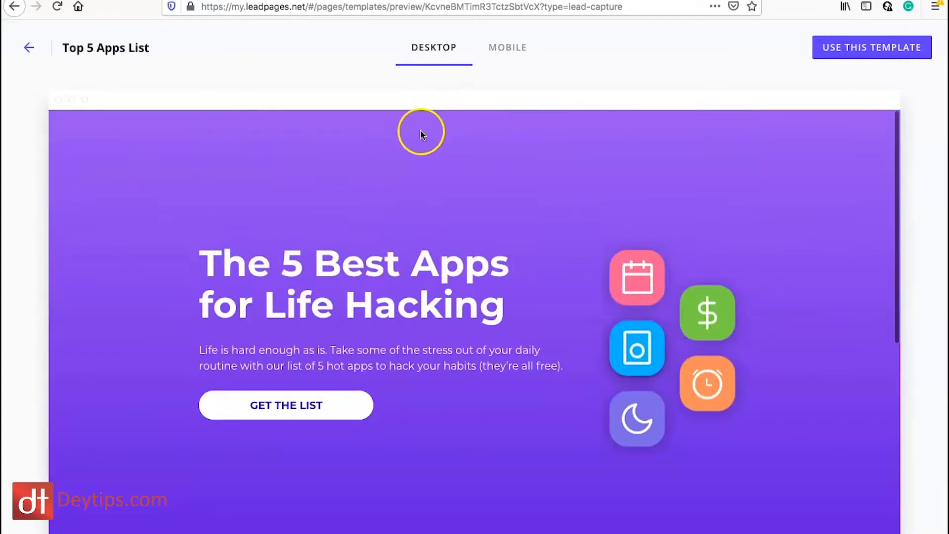
{"action": "left_click", "coordinate": [501, 50]}
{"action": "scroll", "coordinate": [488, 326], "scroll_direction": "down", "scroll_amount": 2}
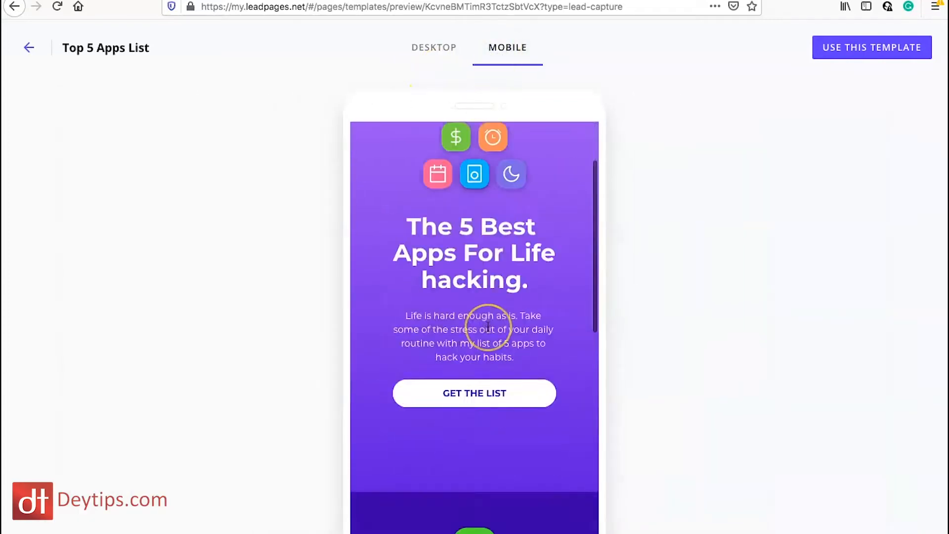
{"action": "scroll", "coordinate": [488, 326], "scroll_direction": "down", "scroll_amount": 5}
{"action": "scroll", "coordinate": [488, 326], "scroll_direction": "up", "scroll_amount": 7}
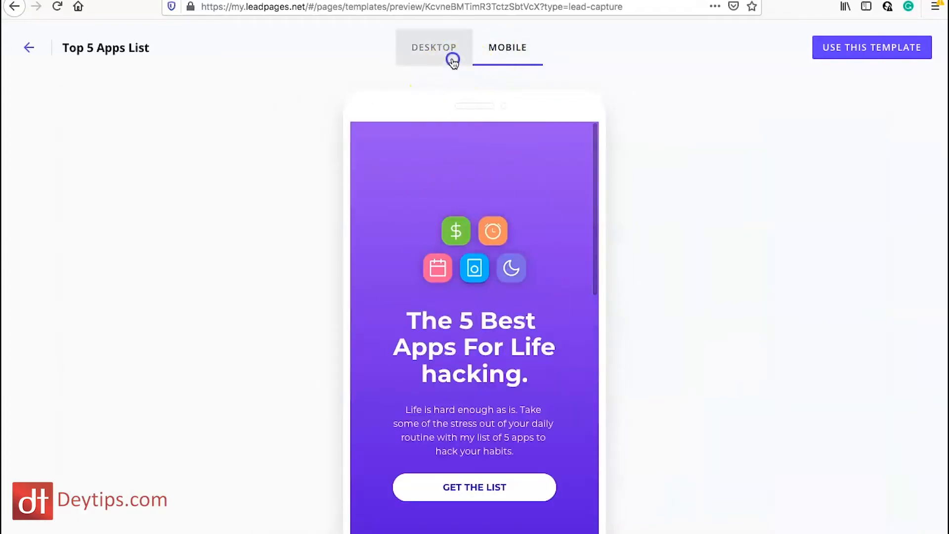
{"action": "left_click", "coordinate": [453, 60]}
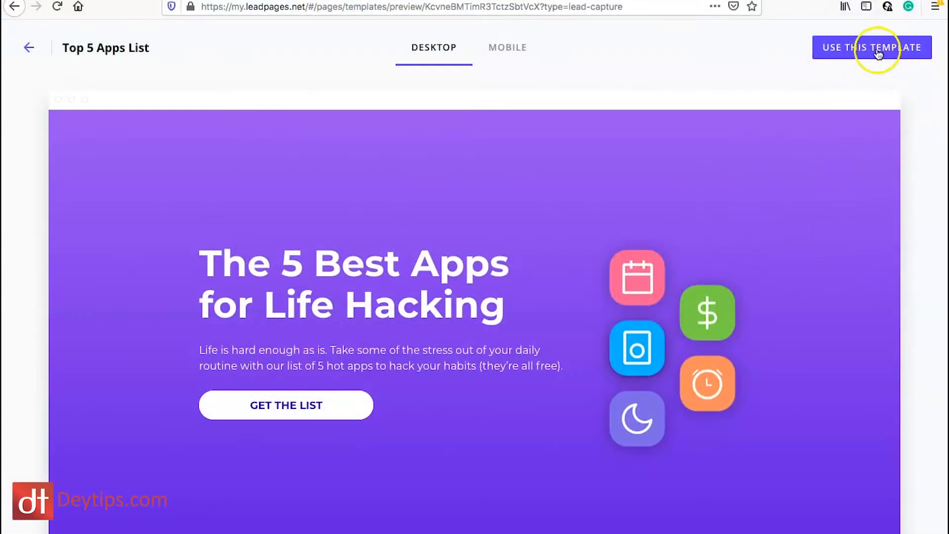
- Create a page from the Top 5 Apps List template and name it "YouTube text page"
{"action": "left_click", "coordinate": [879, 55]}
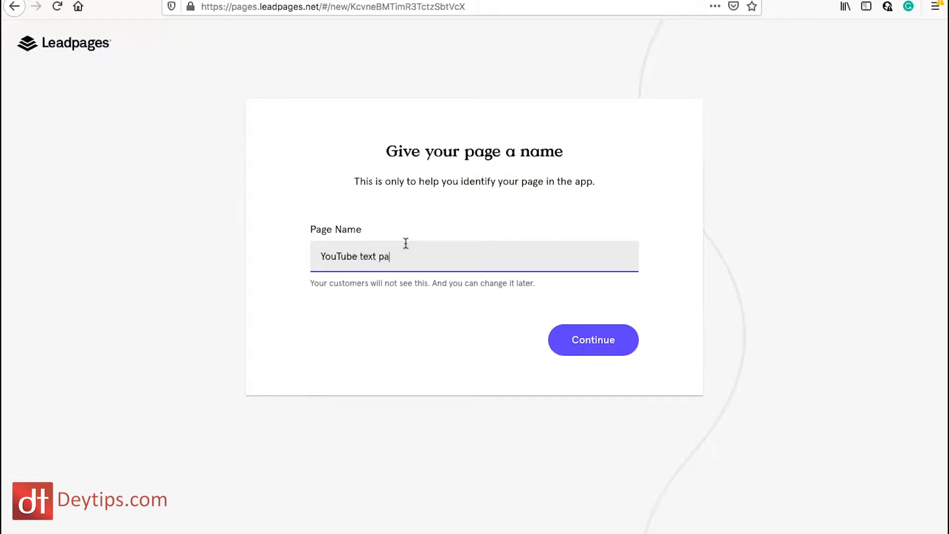
{"action": "left_click", "coordinate": [616, 340]}
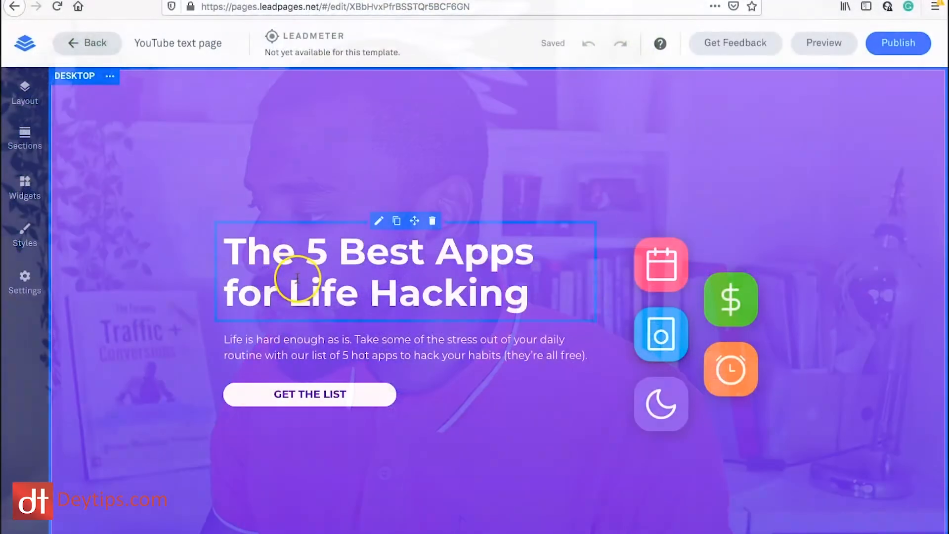
{"action": "left_click", "coordinate": [219, 355]}
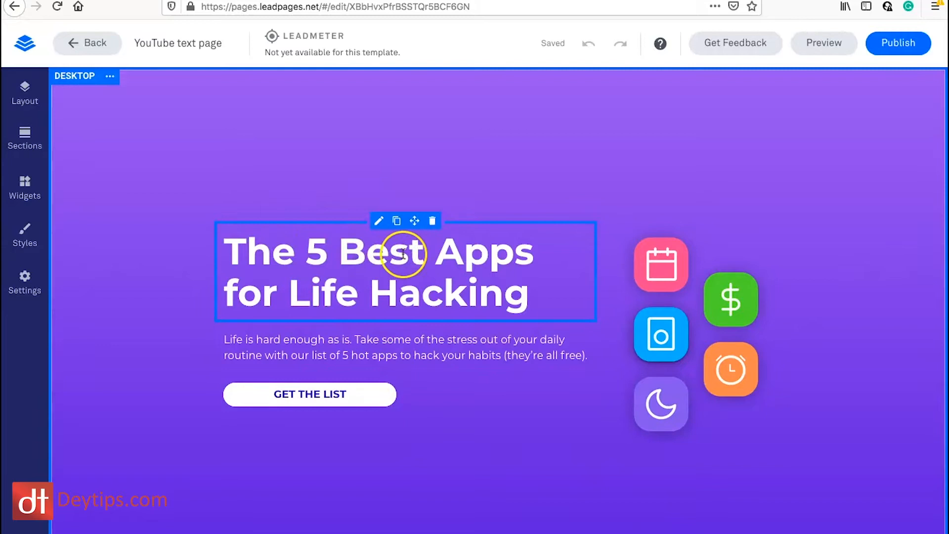
- Replace the main headline text with "My YouTube guide to online leads"
{"action": "left_click", "coordinate": [379, 222]}
{"action": "left_click_drag", "start_coordinate": [544, 312], "coordinate": [204, 255]}
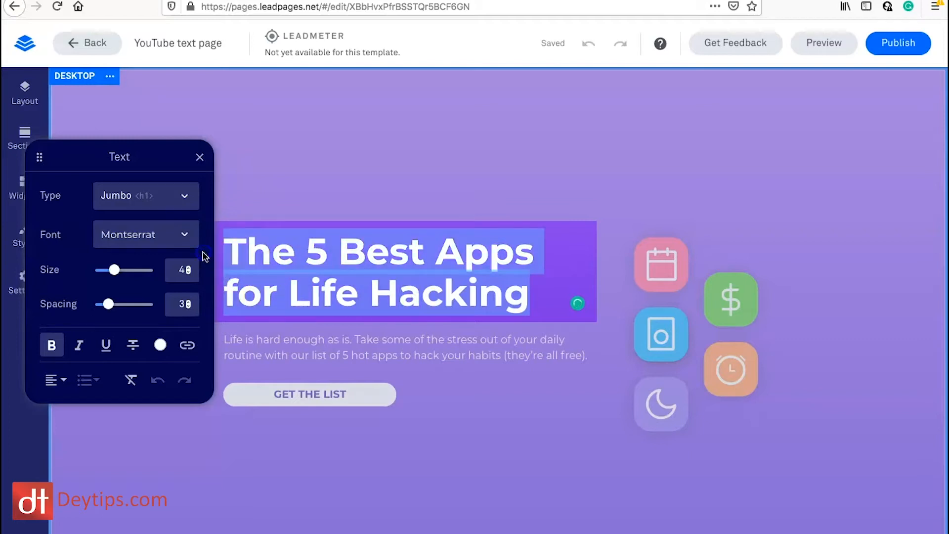
{"action": "left_click", "coordinate": [337, 281]}
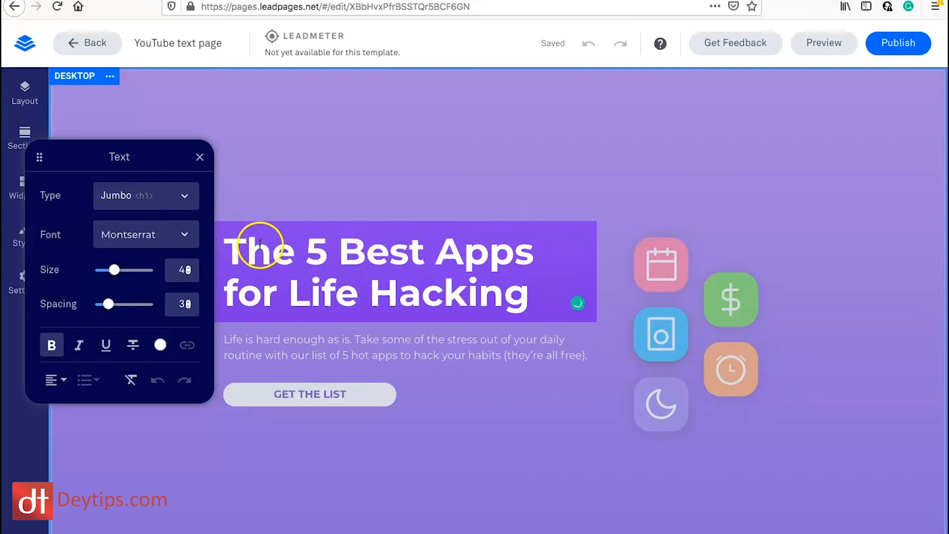
{"action": "left_click_drag", "start_coordinate": [227, 242], "coordinate": [482, 324]}
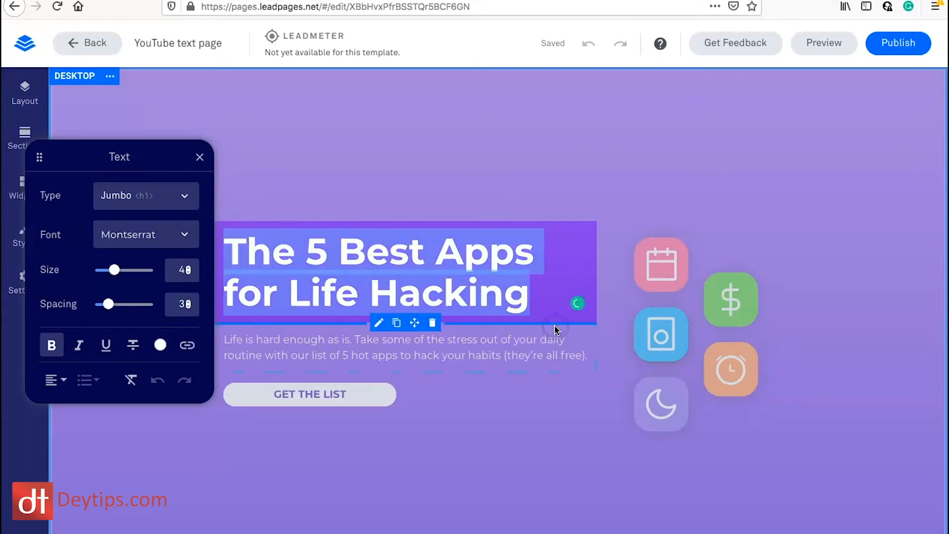
{"action": "type", "text": "My YouTube g"}
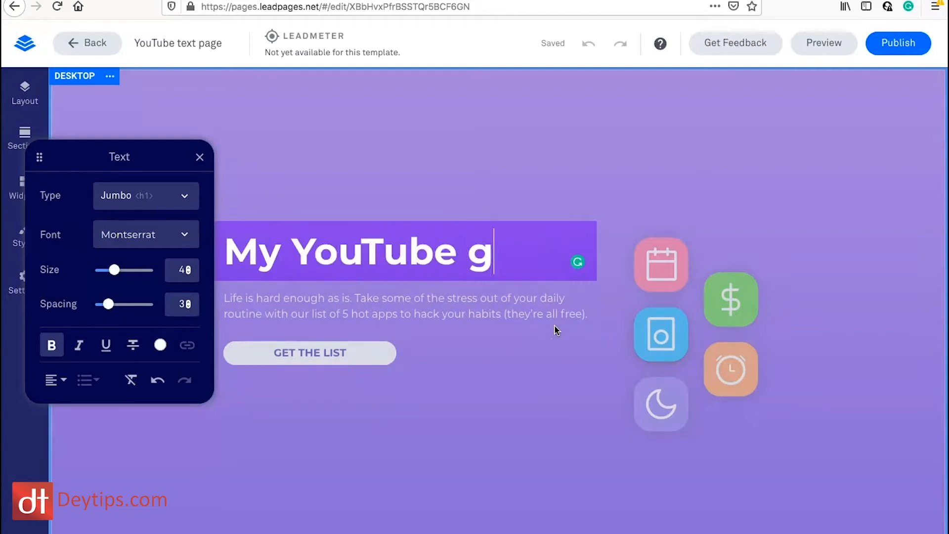
{"action": "type", "text": "uide to online leads"}
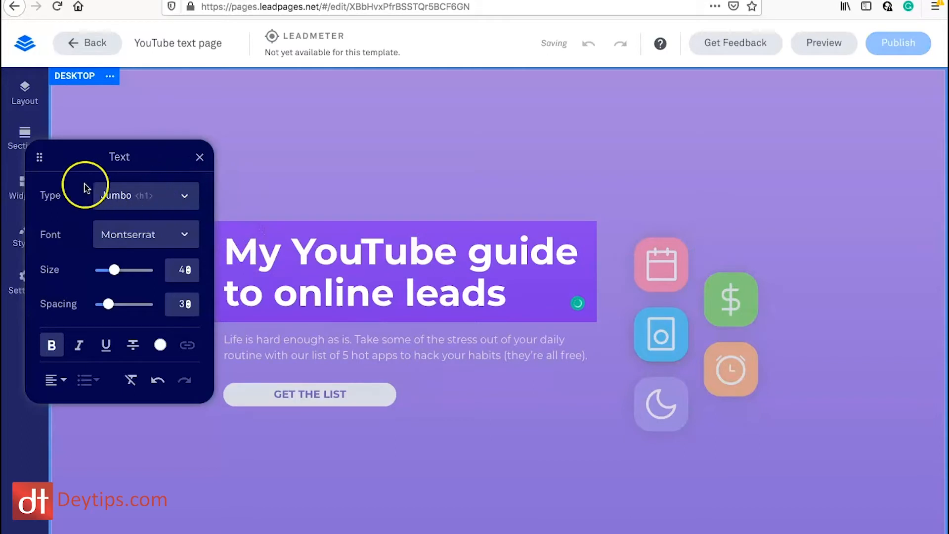
{"action": "left_click", "coordinate": [184, 197]}
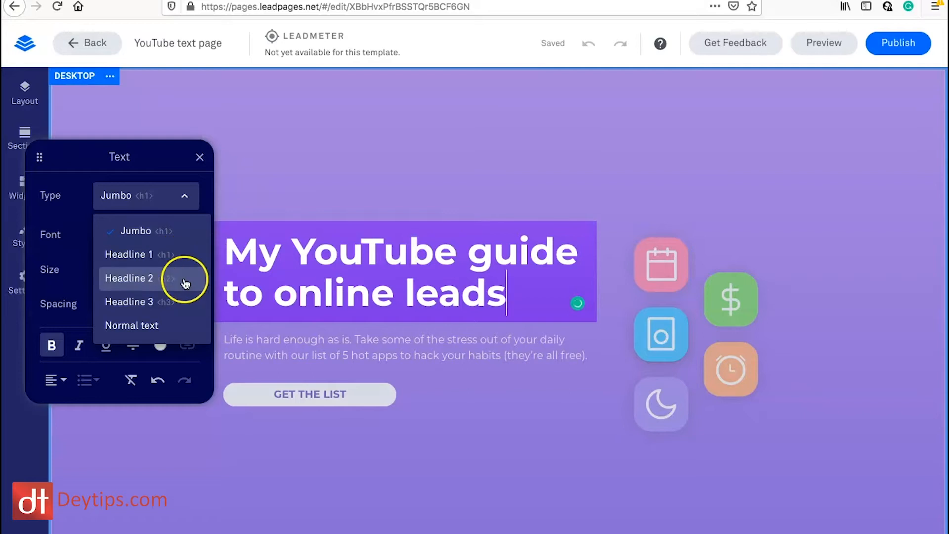
{"action": "left_click", "coordinate": [131, 246]}
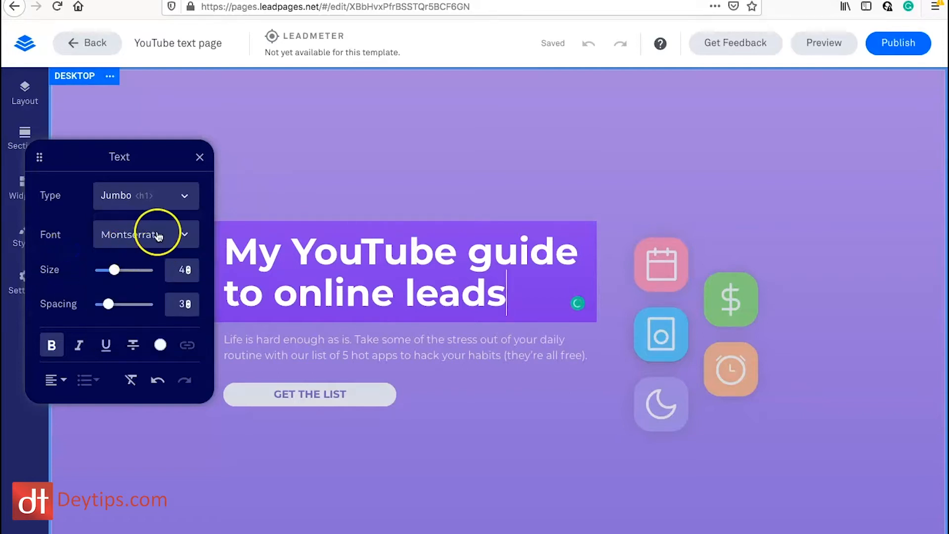
{"action": "mouse_move", "coordinate": [118, 275]}
{"action": "left_mouse_down"}
{"action": "mouse_move", "coordinate": [127, 272]}
{"action": "mouse_move", "coordinate": [118, 277]}
{"action": "left_mouse_up"}
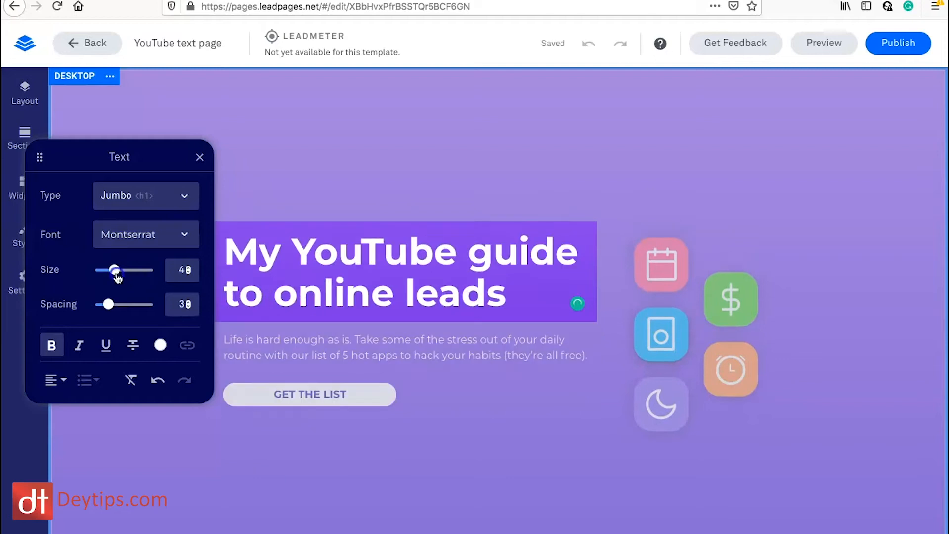
{"action": "left_click_drag", "start_coordinate": [108, 312], "coordinate": [111, 312]}
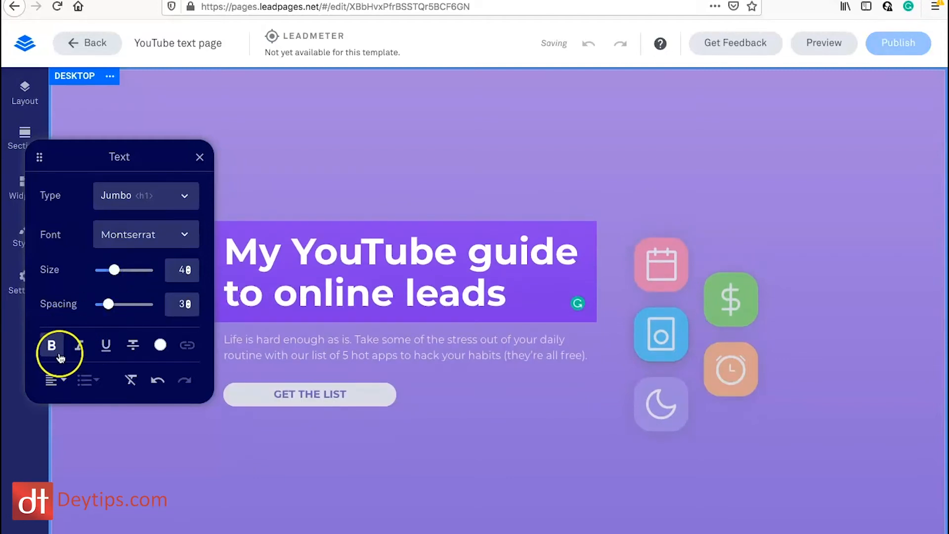
{"action": "left_click", "coordinate": [52, 347]}
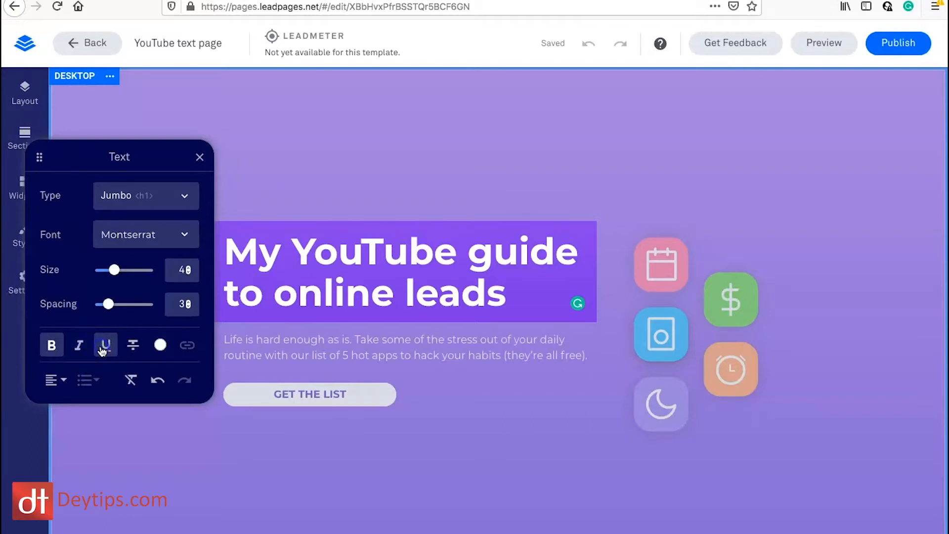
{"action": "left_click_drag", "start_coordinate": [506, 293], "coordinate": [271, 249]}
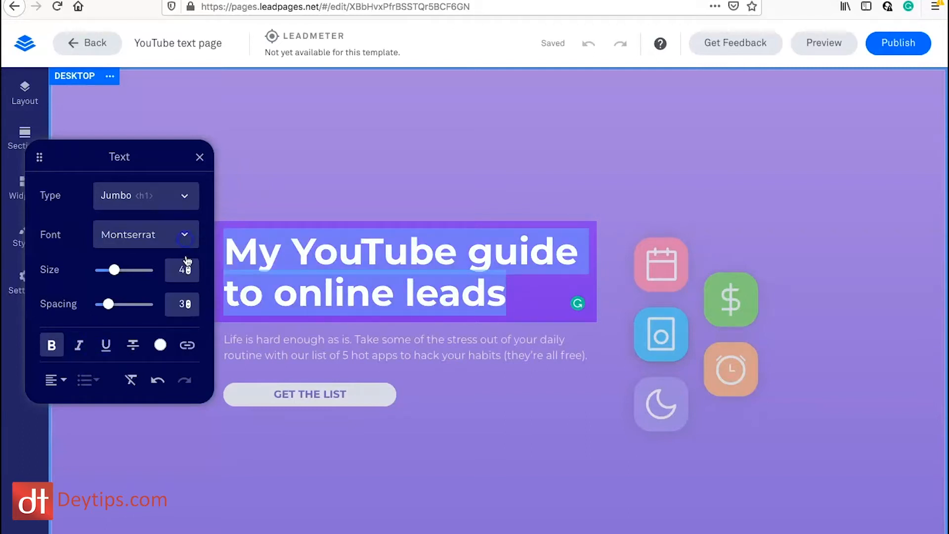
{"action": "left_click", "coordinate": [107, 348]}
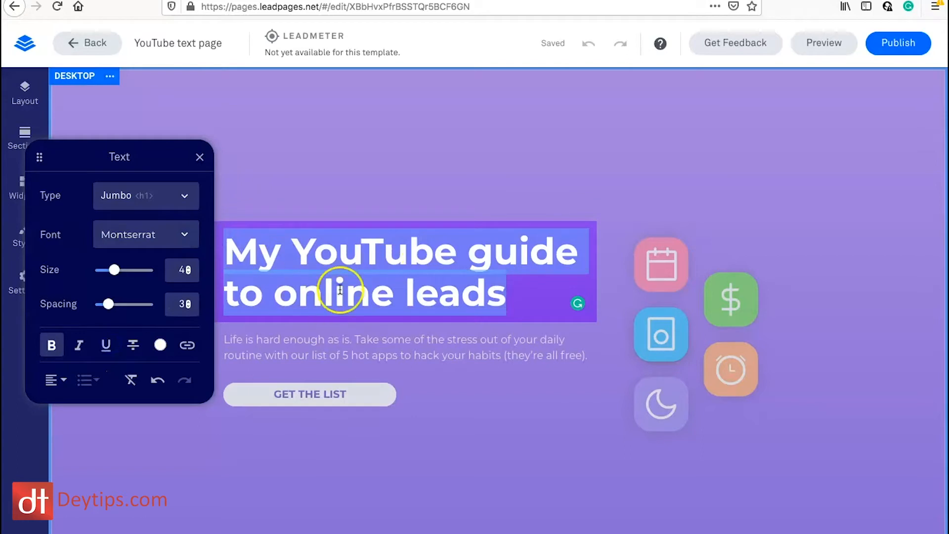
{"action": "left_click", "coordinate": [395, 292]}
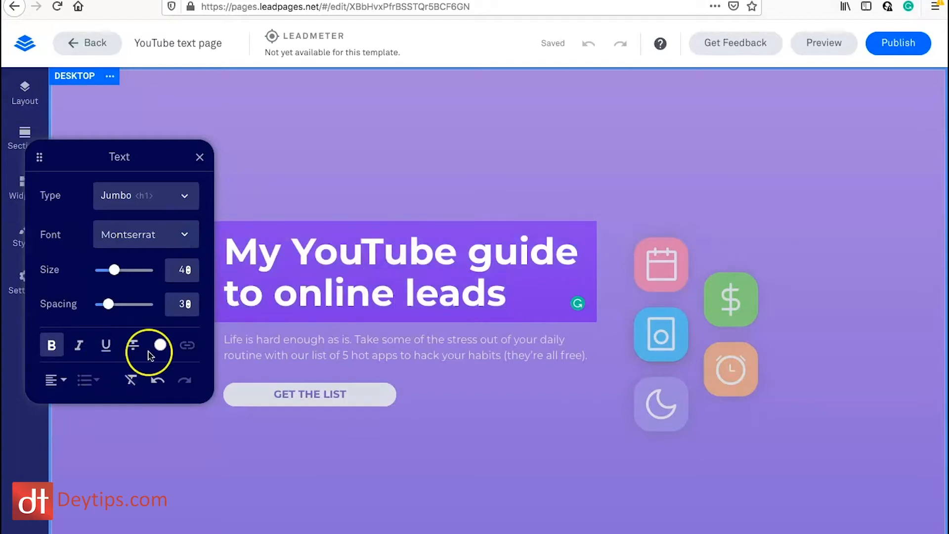
- Center-align the main headline text
{"action": "left_click", "coordinate": [56, 380]}
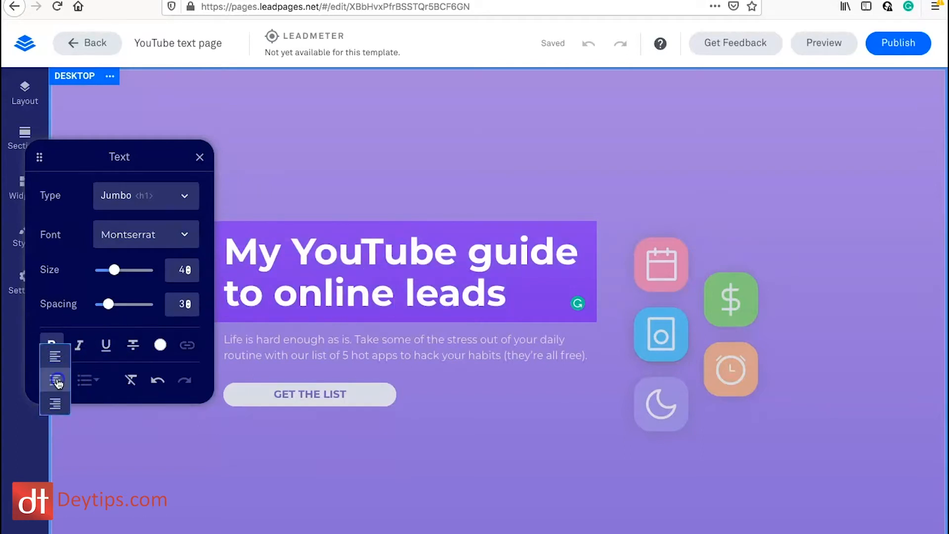
{"action": "left_click", "coordinate": [57, 381]}
{"action": "left_click", "coordinate": [56, 379]}
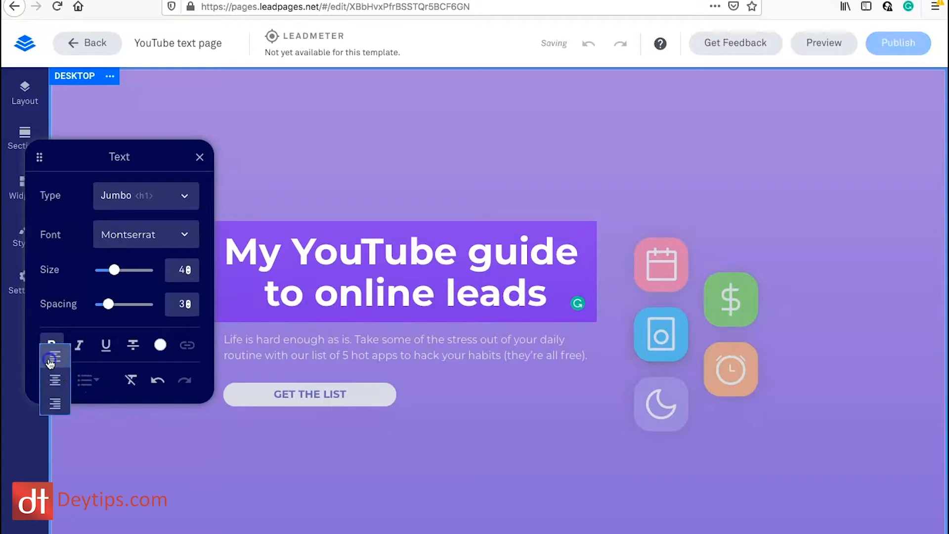
{"action": "left_click", "coordinate": [51, 359]}
{"action": "left_click", "coordinate": [54, 380]}
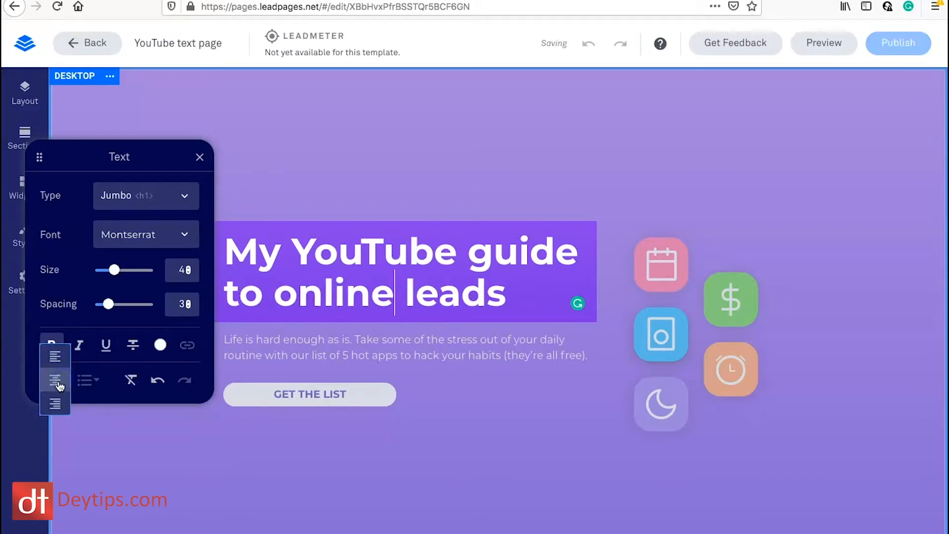
{"action": "left_click", "coordinate": [58, 383]}
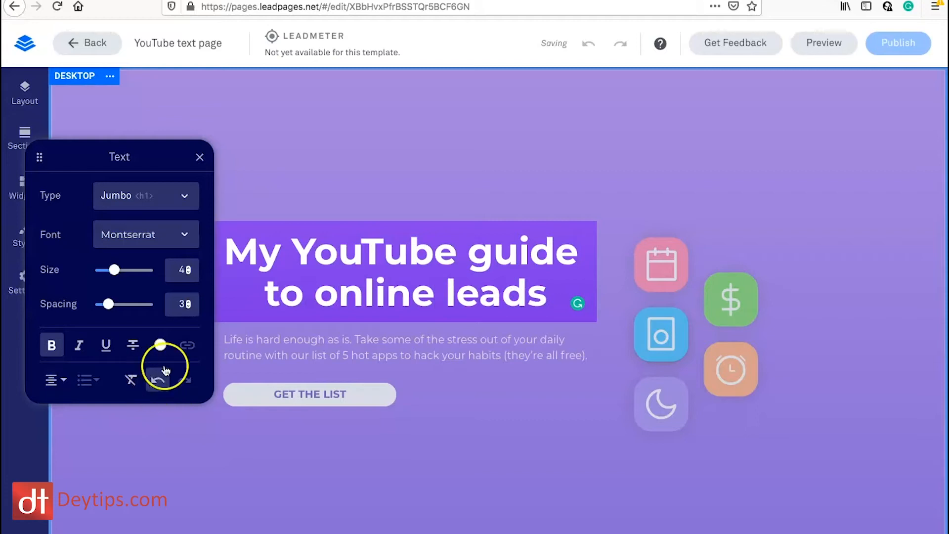
- Add a custom red color, apply it to the entire headline and finish editing the text
{"action": "left_click", "coordinate": [161, 344]}
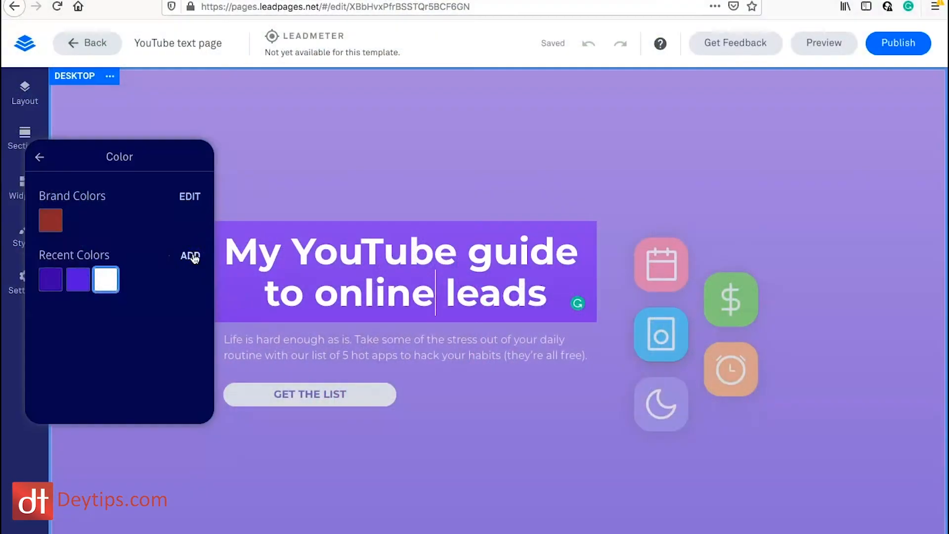
{"action": "left_click", "coordinate": [193, 257]}
{"action": "left_click", "coordinate": [110, 254]}
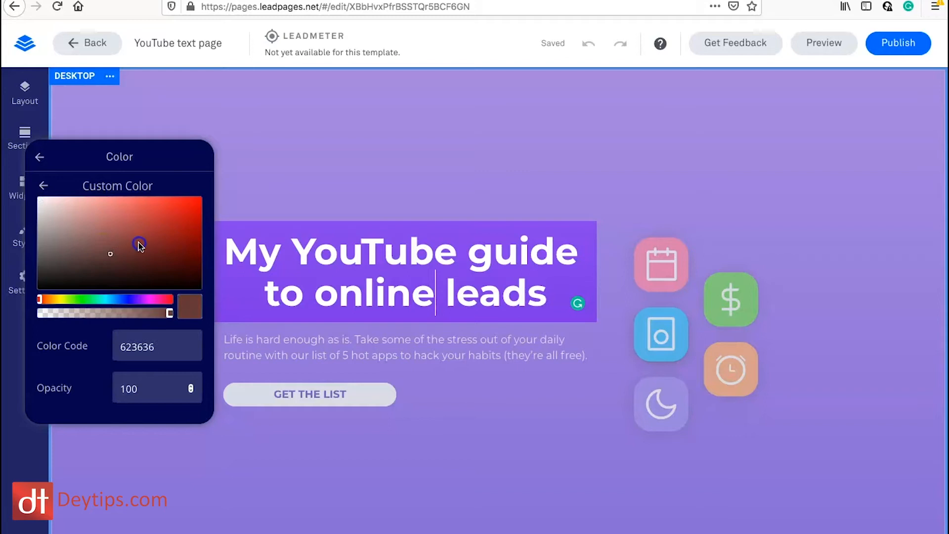
{"action": "left_click", "coordinate": [43, 187]}
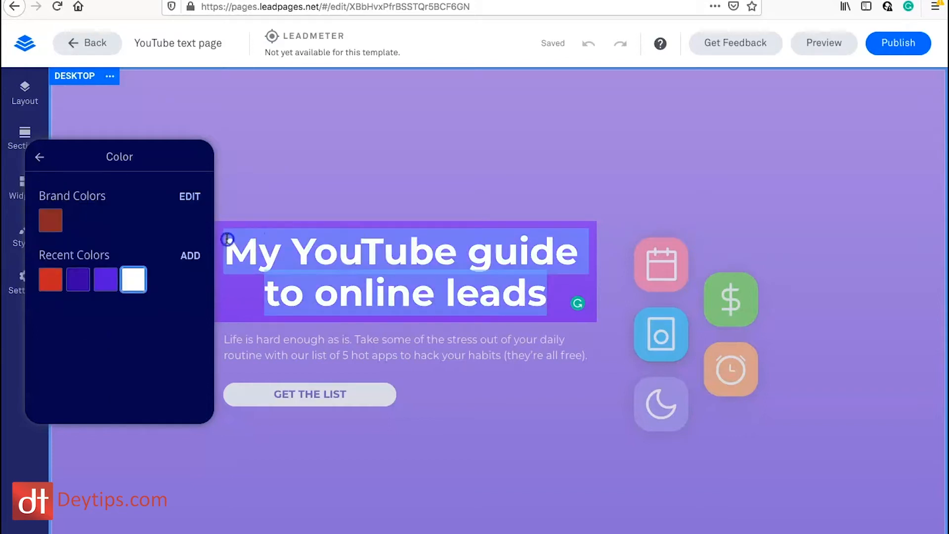
{"action": "left_click", "coordinate": [58, 284]}
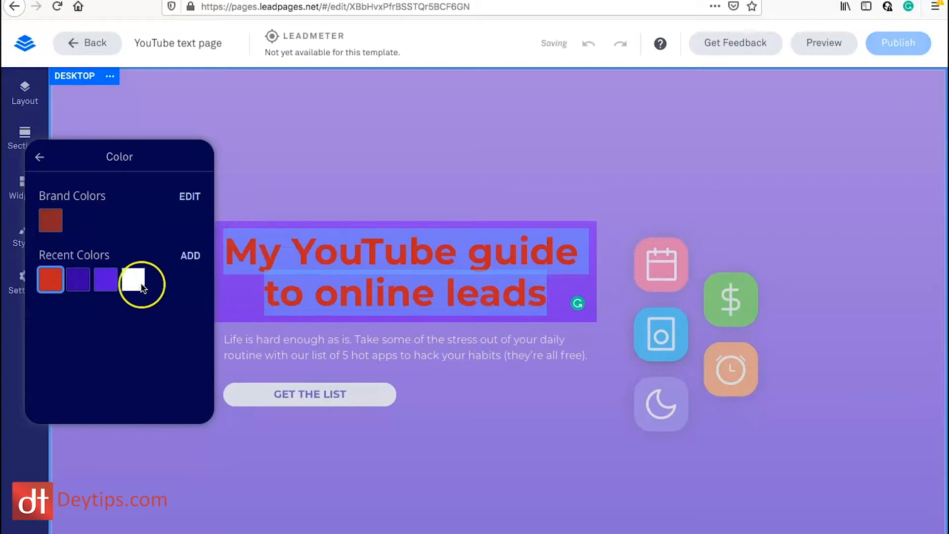
{"action": "left_click", "coordinate": [39, 157]}
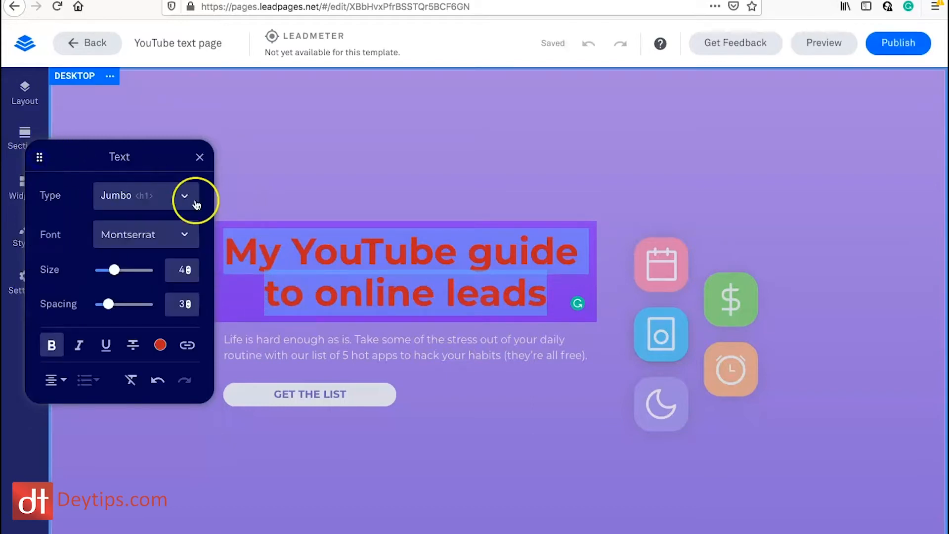
{"action": "left_click", "coordinate": [201, 157]}
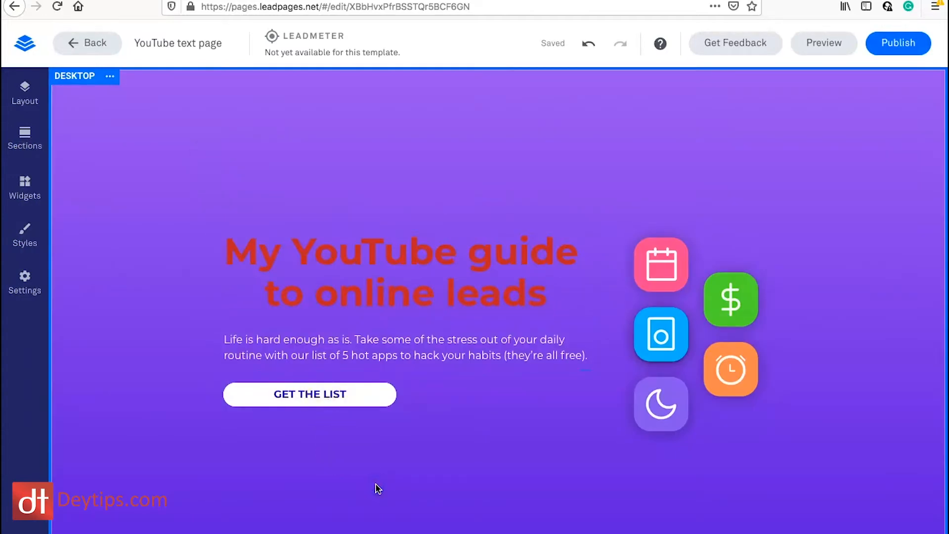
{"action": "left_click", "coordinate": [289, 492]}
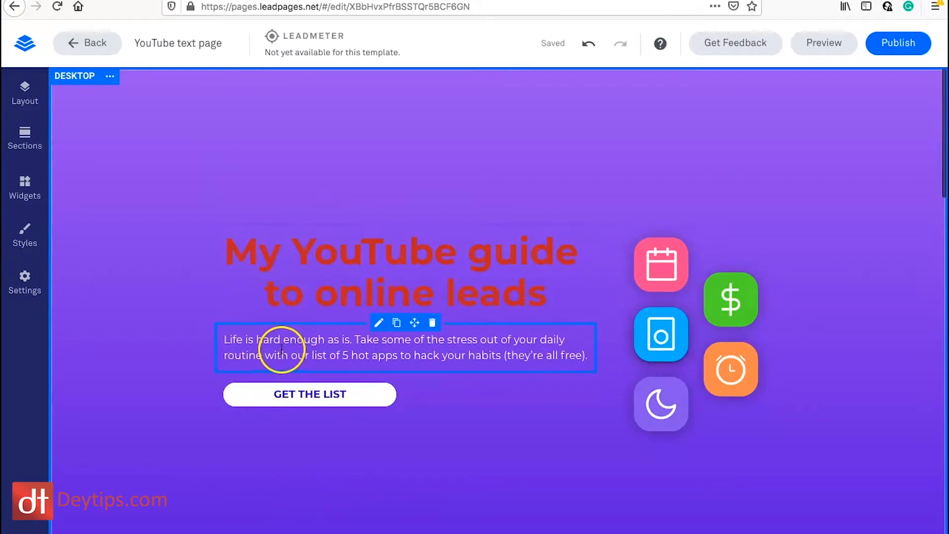
{"action": "mouse_move", "coordinate": [345, 396]}
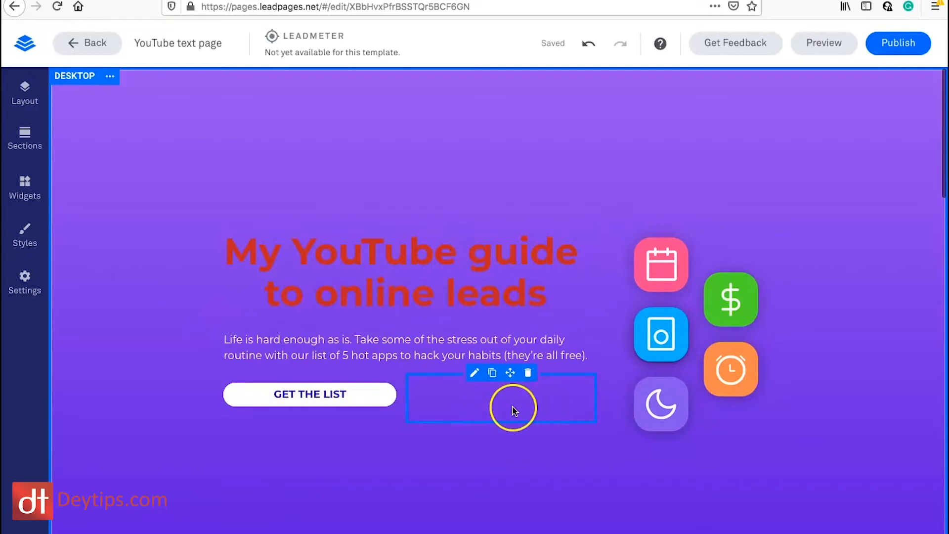
- Delete the empty widget beside the GET THE LIST button so the button fills the row
{"action": "left_click", "coordinate": [529, 373]}
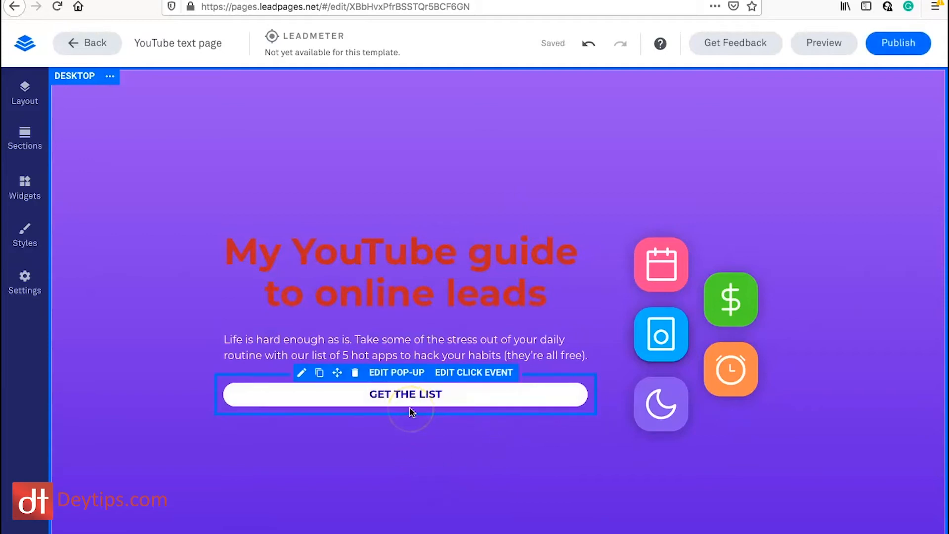
{"action": "left_click", "coordinate": [119, 383]}
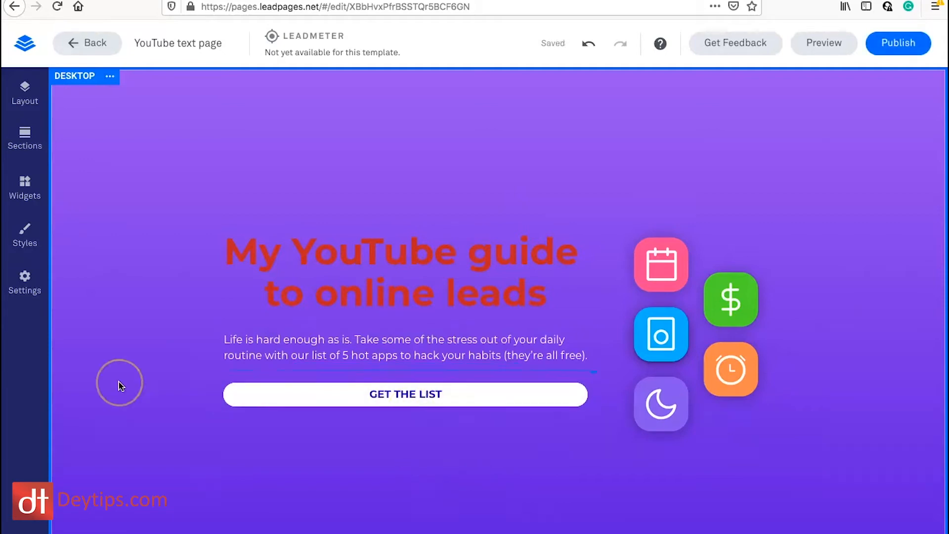
- Browse the ready-made section layouts for the Call to Action and Contact Us types
{"action": "left_click", "coordinate": [17, 142]}
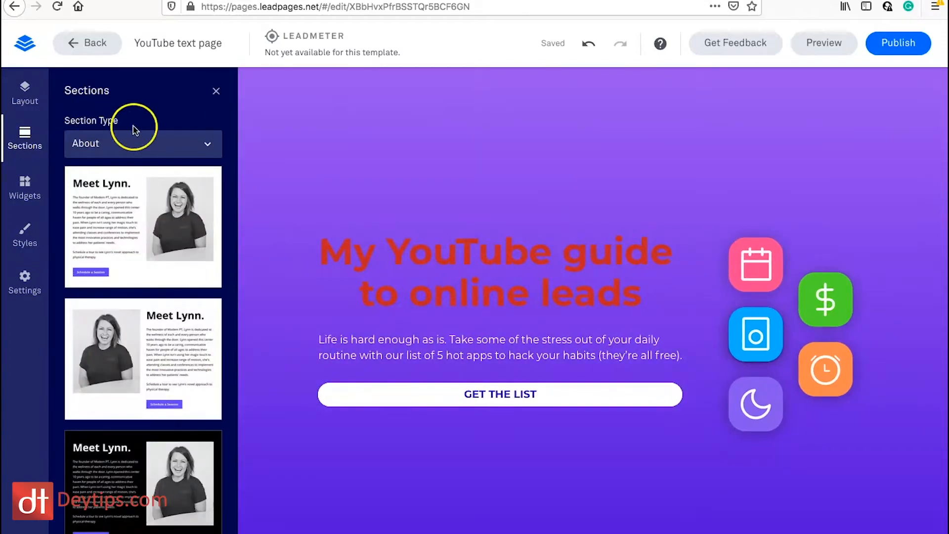
{"action": "left_click", "coordinate": [164, 150]}
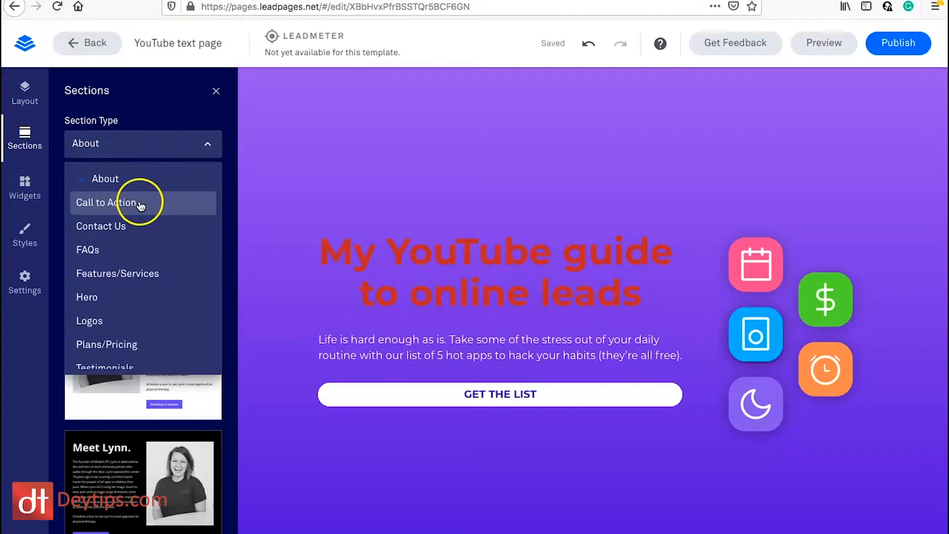
{"action": "left_click", "coordinate": [167, 204]}
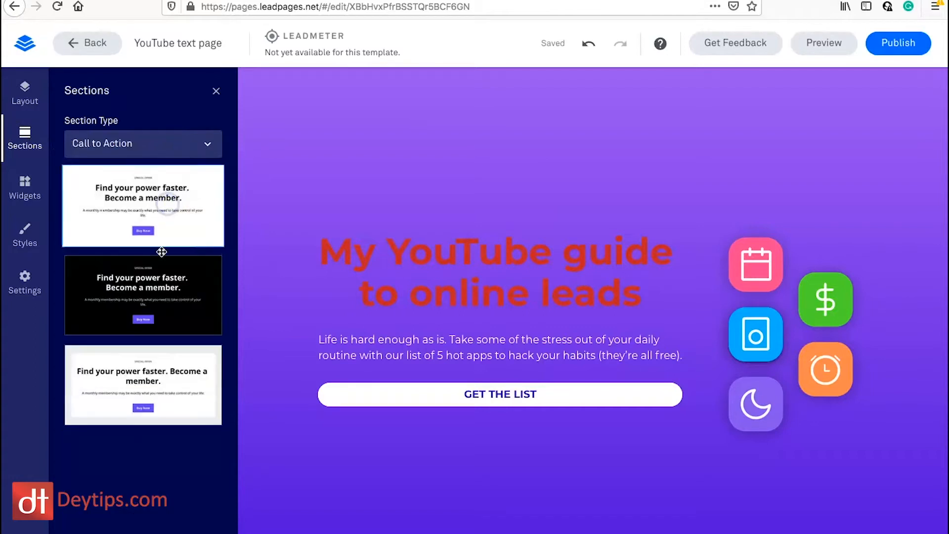
{"action": "left_click", "coordinate": [200, 144]}
{"action": "left_click", "coordinate": [161, 224]}
{"action": "scroll", "coordinate": [140, 441], "scroll_direction": "down", "scroll_amount": 5}
{"action": "scroll", "coordinate": [139, 439], "scroll_direction": "up", "scroll_amount": 5}
{"action": "scroll", "coordinate": [139, 440], "scroll_direction": "down", "scroll_amount": 14}
{"action": "scroll", "coordinate": [139, 441], "scroll_direction": "up", "scroll_amount": 14}
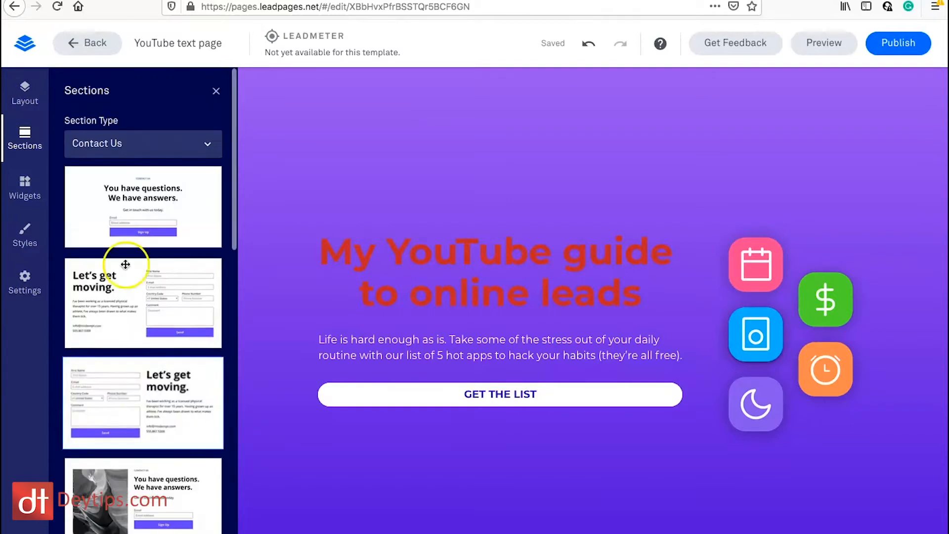
- Look through the Plans/Pricing section layouts and show the FAQs layouts
{"action": "left_click", "coordinate": [191, 150]}
{"action": "scroll", "coordinate": [158, 312], "scroll_direction": "down", "scroll_amount": 3}
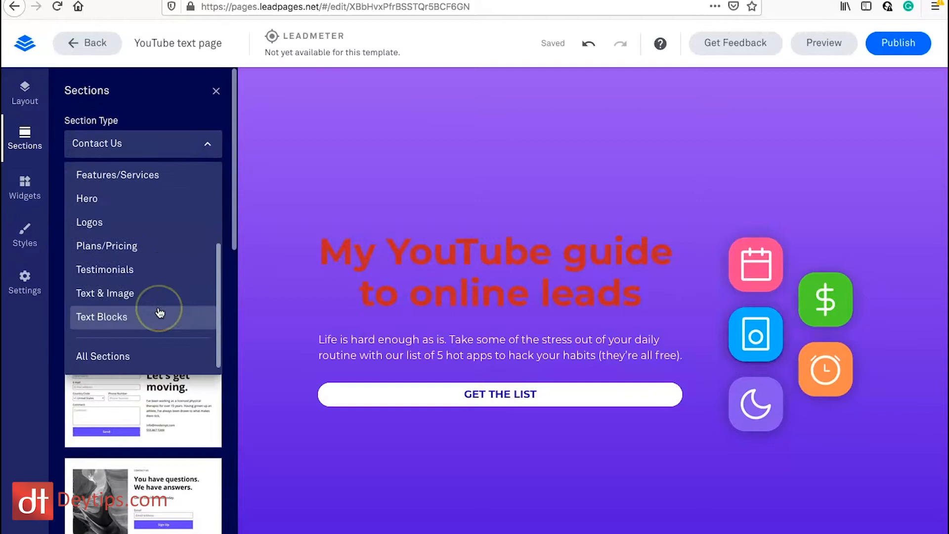
{"action": "left_click", "coordinate": [132, 225]}
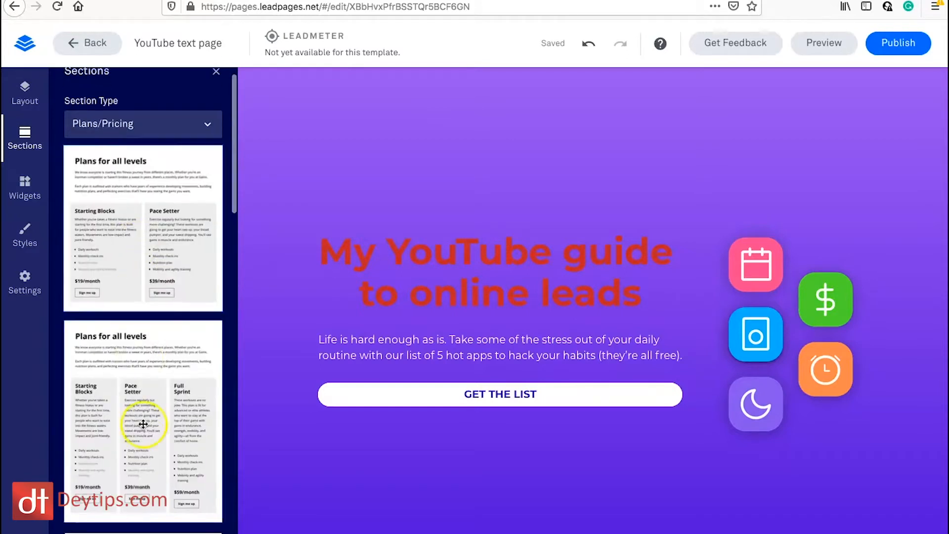
{"action": "scroll", "coordinate": [116, 227], "scroll_direction": "down", "scroll_amount": 10}
{"action": "scroll", "coordinate": [111, 228], "scroll_direction": "up", "scroll_amount": 10}
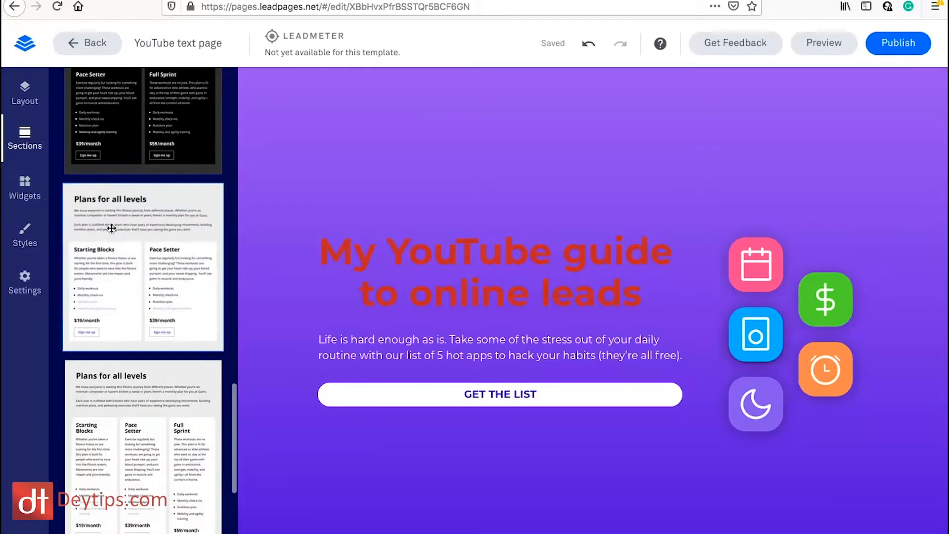
{"action": "left_click", "coordinate": [161, 150]}
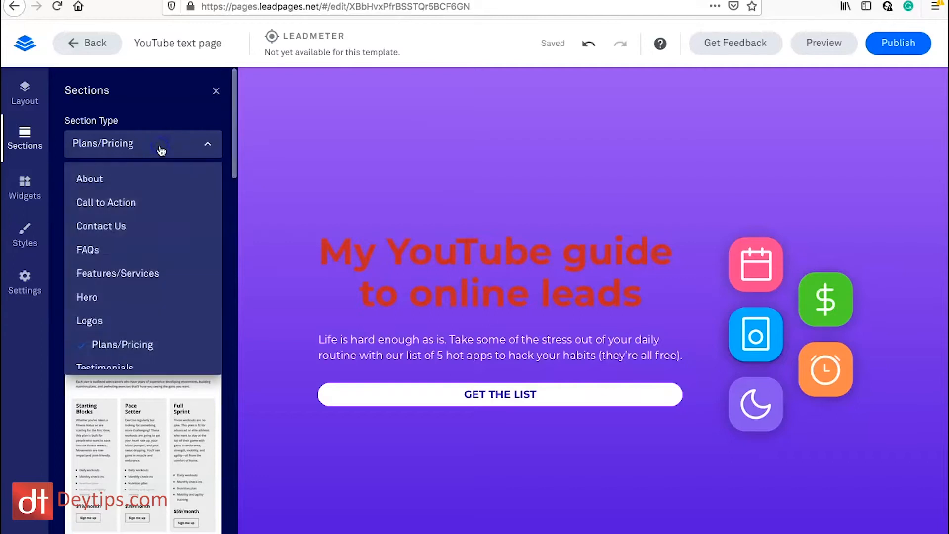
{"action": "left_click", "coordinate": [118, 248]}
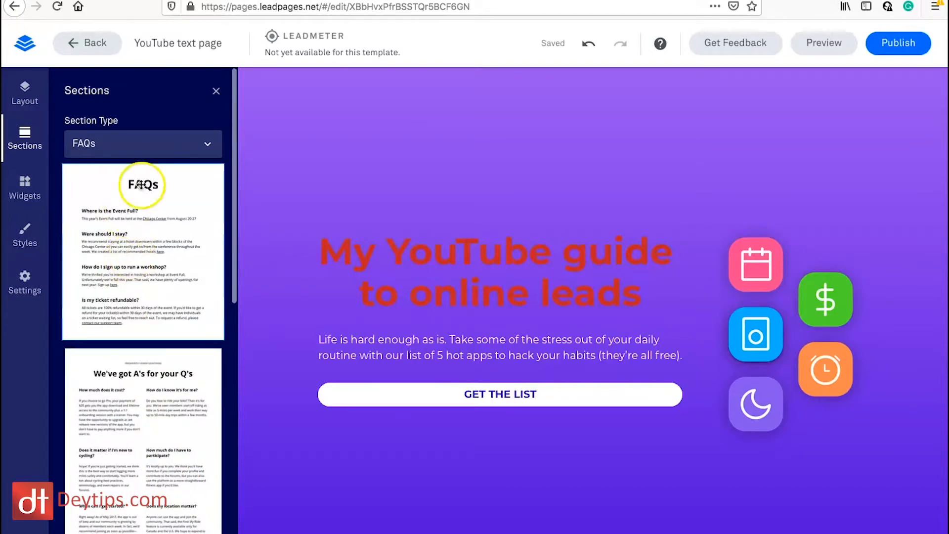
- Add the first Hero section layout, with the image beside the offer text, above the existing section at the start of the page
{"action": "left_click", "coordinate": [203, 144]}
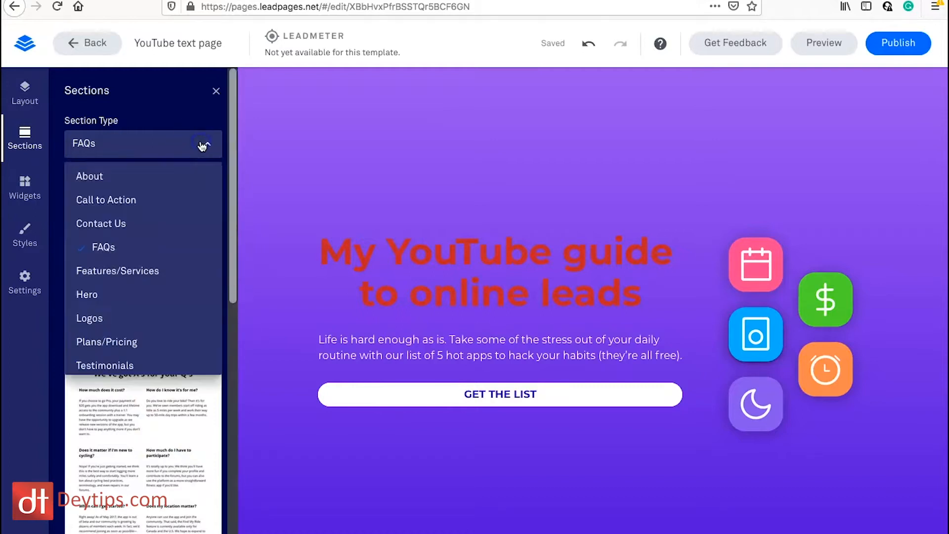
{"action": "scroll", "coordinate": [158, 270], "scroll_direction": "down", "scroll_amount": 3}
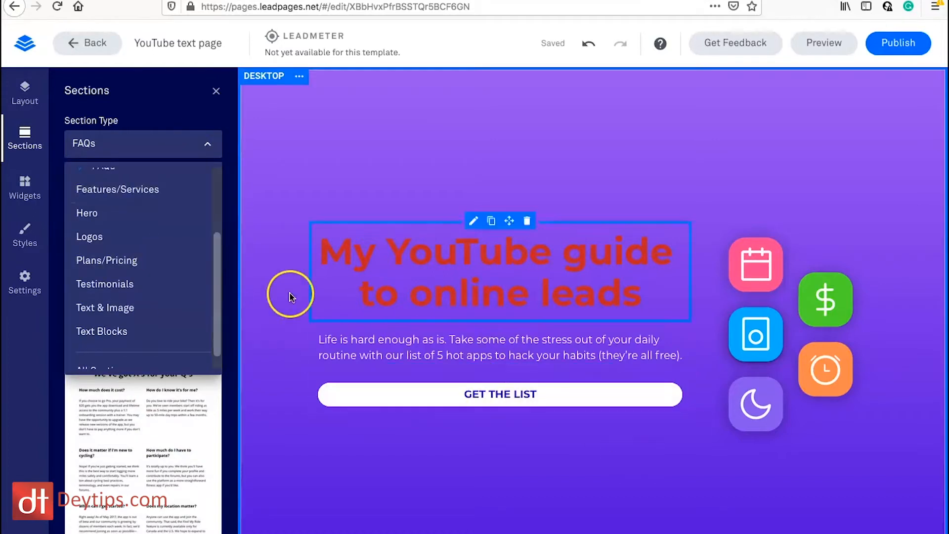
{"action": "scroll", "coordinate": [134, 243], "scroll_direction": "down", "scroll_amount": 4}
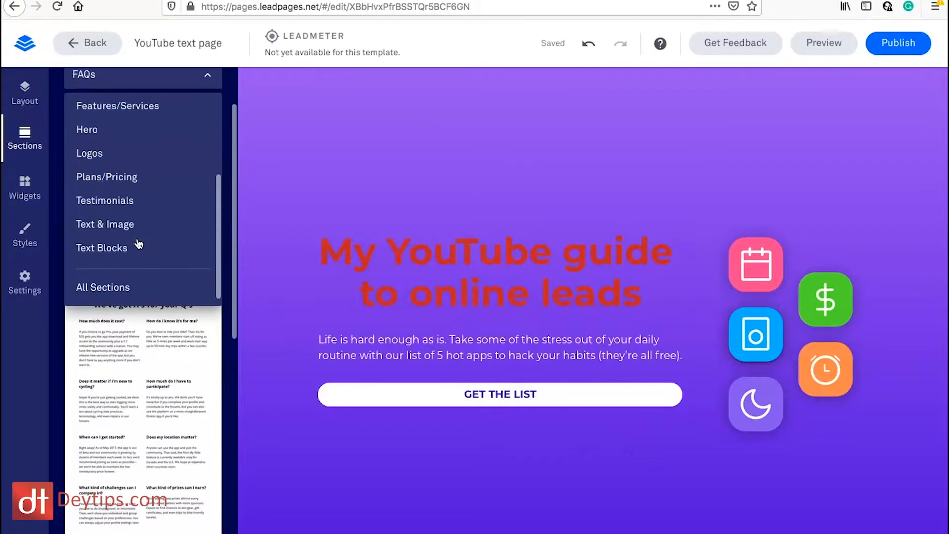
{"action": "scroll", "coordinate": [136, 242], "scroll_direction": "up", "scroll_amount": 2}
{"action": "scroll", "coordinate": [114, 177], "scroll_direction": "up", "scroll_amount": 3}
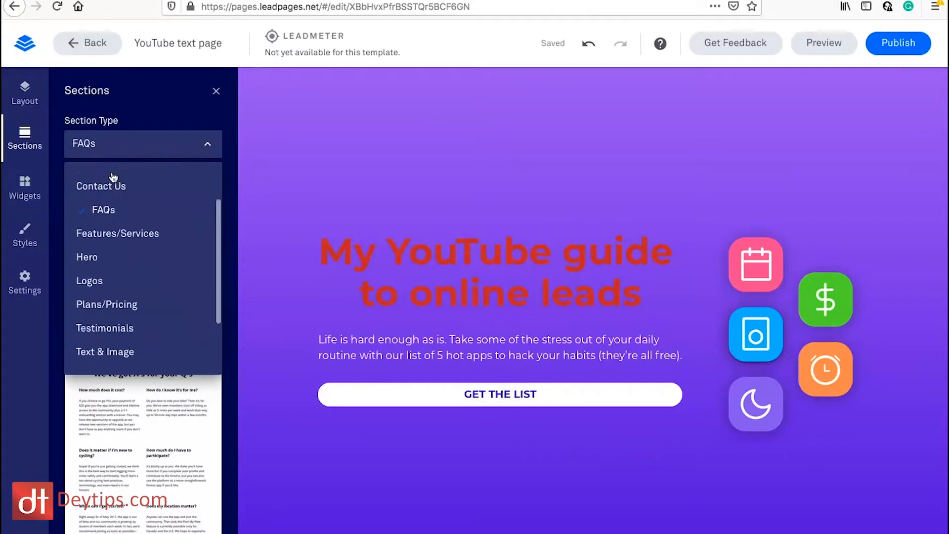
{"action": "scroll", "coordinate": [118, 193], "scroll_direction": "down", "scroll_amount": 1}
{"action": "left_click", "coordinate": [121, 217]}
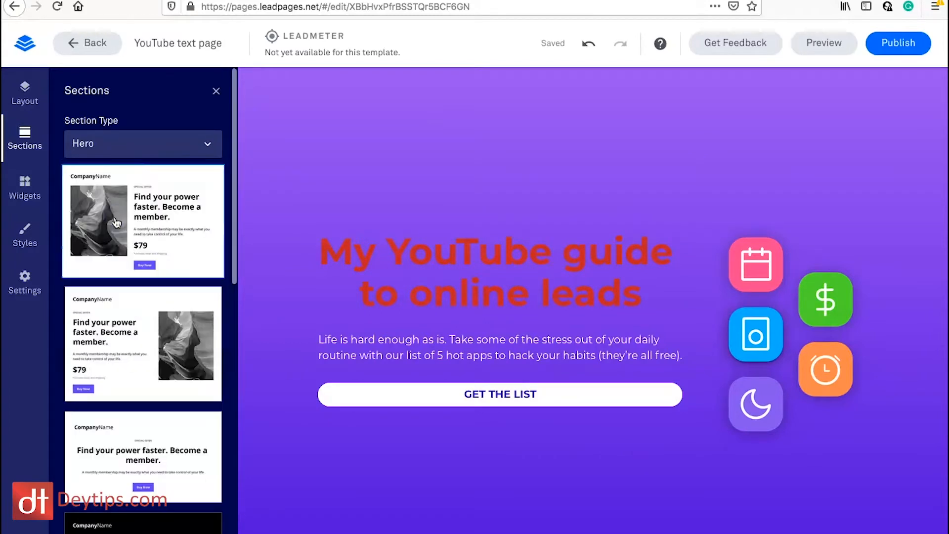
{"action": "left_click_drag", "start_coordinate": [149, 245], "coordinate": [636, 81]}
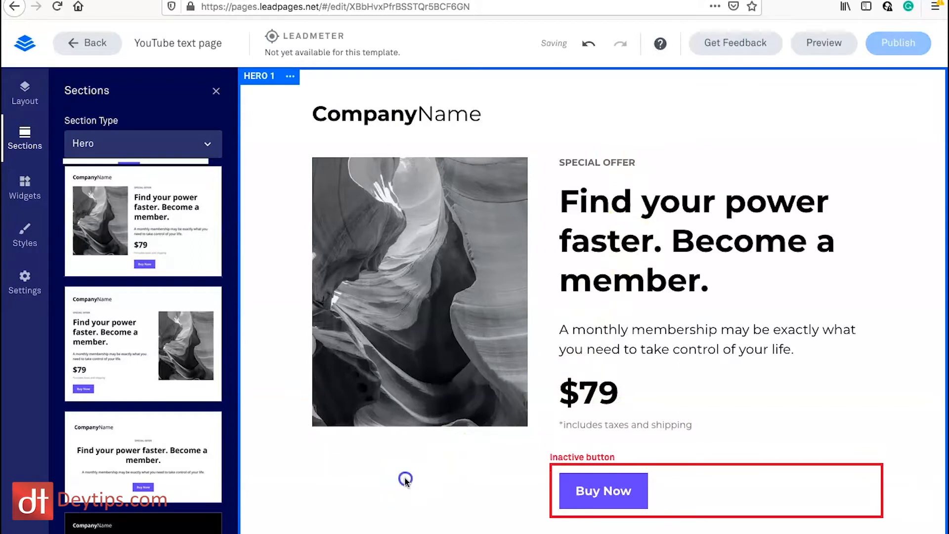
{"action": "scroll", "coordinate": [406, 480], "scroll_direction": "down", "scroll_amount": 8}
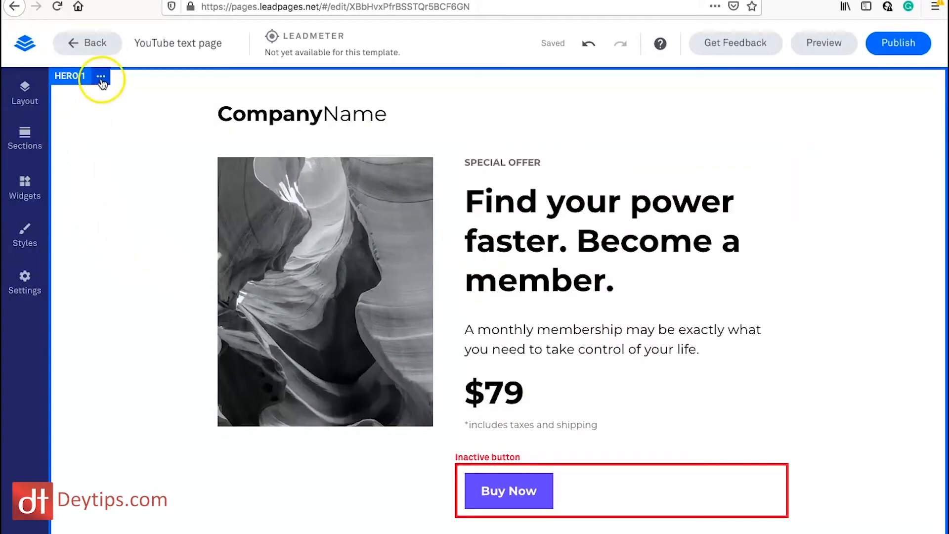
- Set the new hero section's top and left padding to 2 and close its settings
{"action": "left_click", "coordinate": [101, 77]}
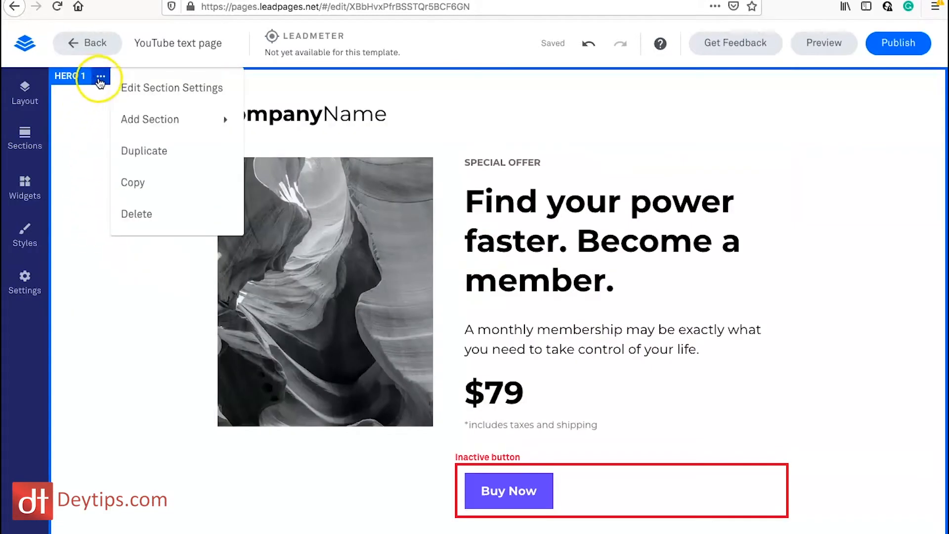
{"action": "mouse_move", "coordinate": [155, 115]}
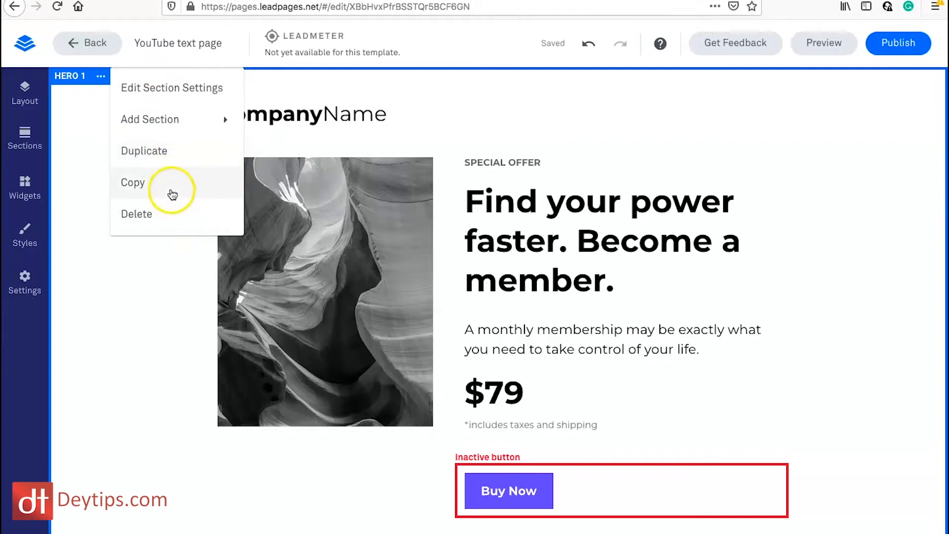
{"action": "left_click", "coordinate": [131, 88]}
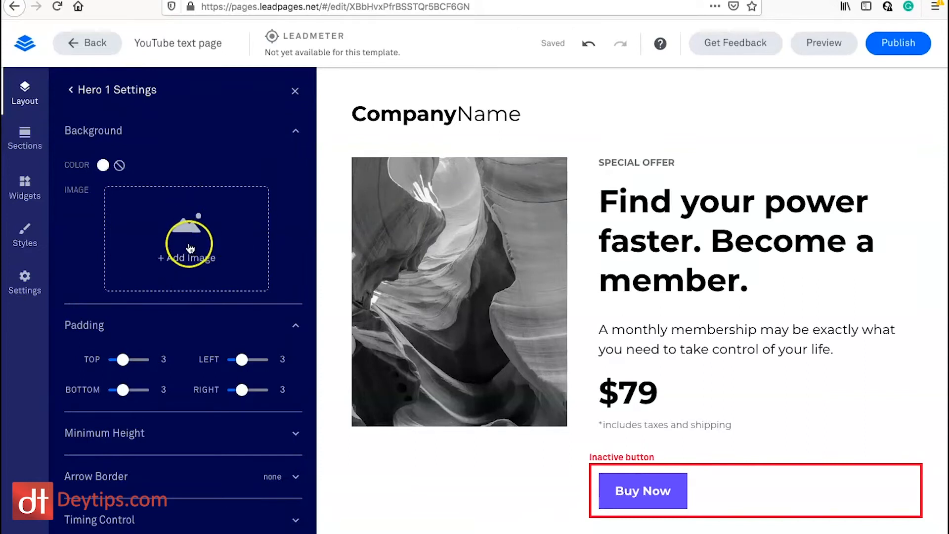
{"action": "scroll", "coordinate": [193, 262], "scroll_direction": "down", "scroll_amount": 1}
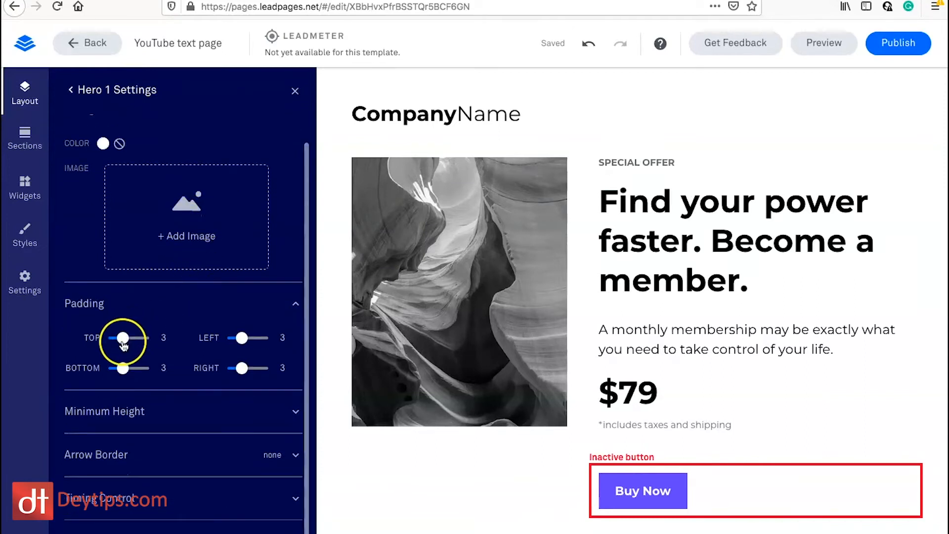
{"action": "left_click_drag", "start_coordinate": [127, 344], "coordinate": [91, 341]}
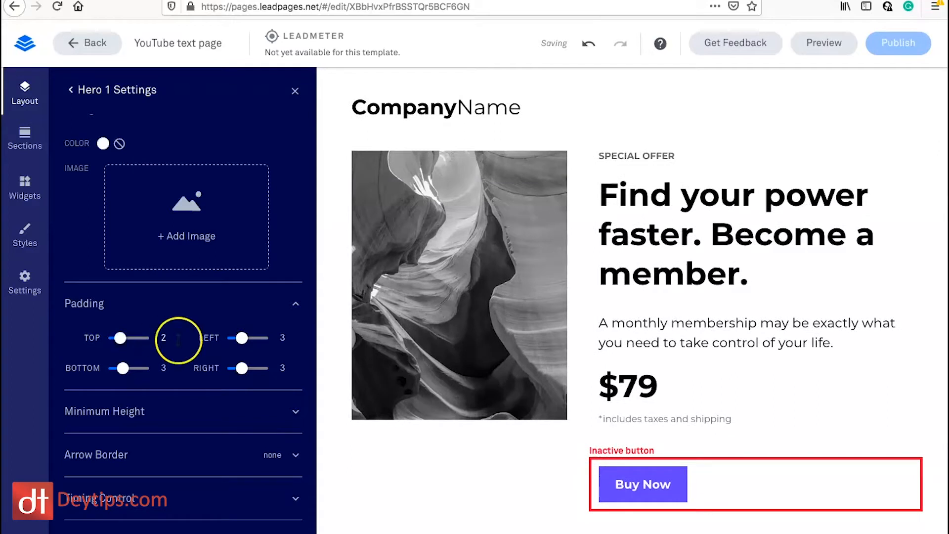
{"action": "left_click_drag", "start_coordinate": [259, 341], "coordinate": [250, 342]}
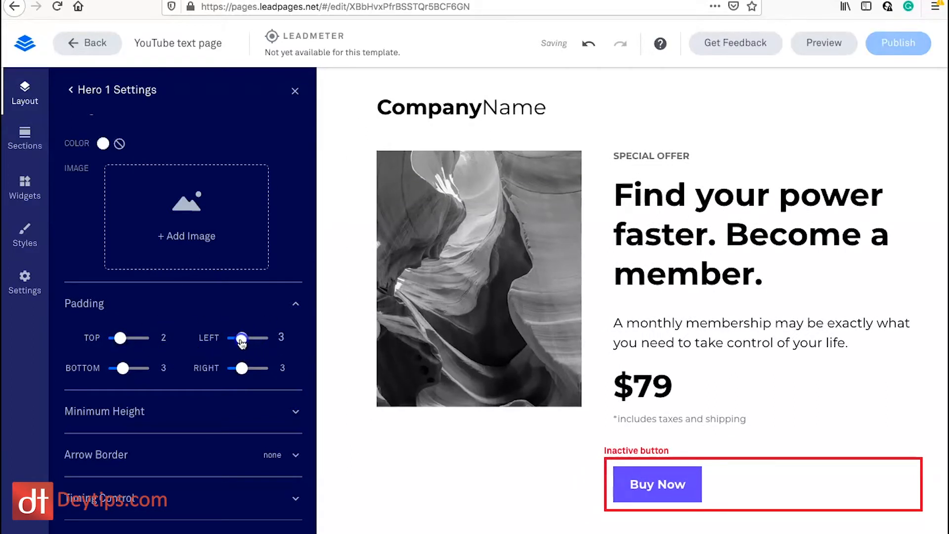
{"action": "scroll", "coordinate": [158, 334], "scroll_direction": "up", "scroll_amount": 1}
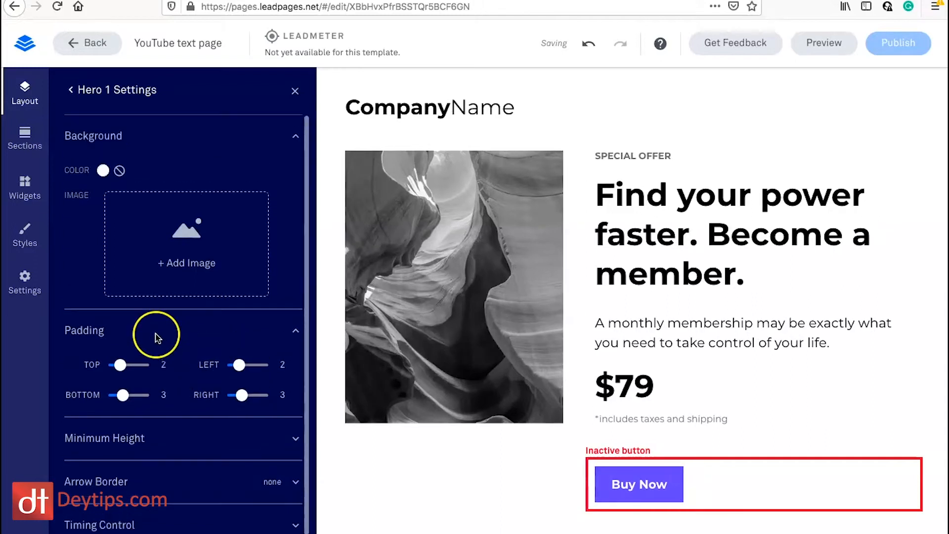
{"action": "scroll", "coordinate": [163, 366], "scroll_direction": "down", "scroll_amount": 1}
{"action": "scroll", "coordinate": [163, 369], "scroll_direction": "up", "scroll_amount": 1}
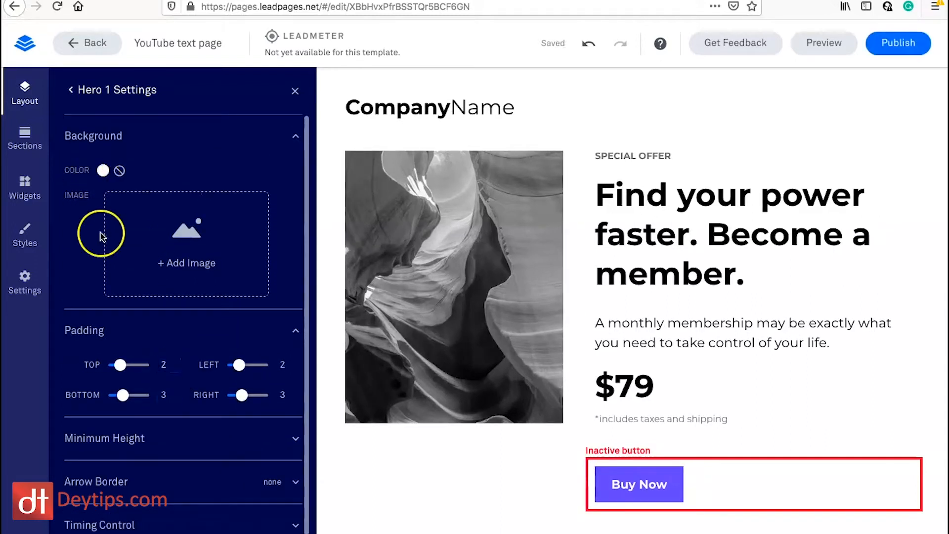
{"action": "scroll", "coordinate": [113, 309], "scroll_direction": "down", "scroll_amount": 1}
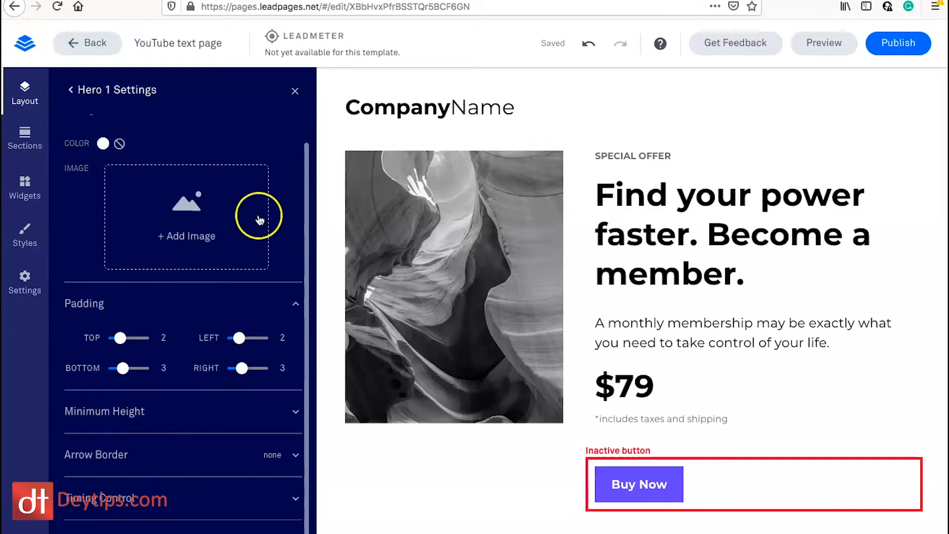
{"action": "left_click", "coordinate": [293, 90]}
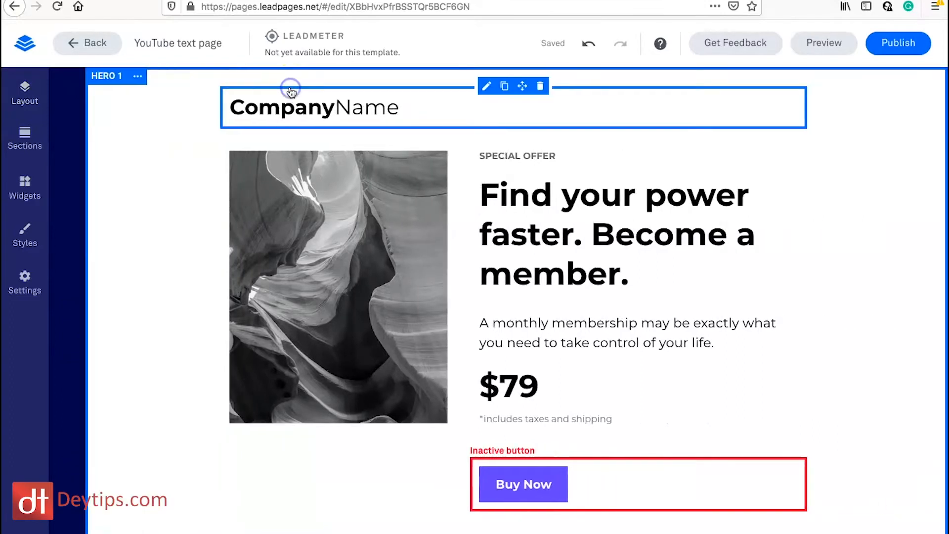
- Replace the company name text in the hero section with "DeyTips"
{"action": "left_click", "coordinate": [383, 109]}
{"action": "double_click", "coordinate": [361, 106]}
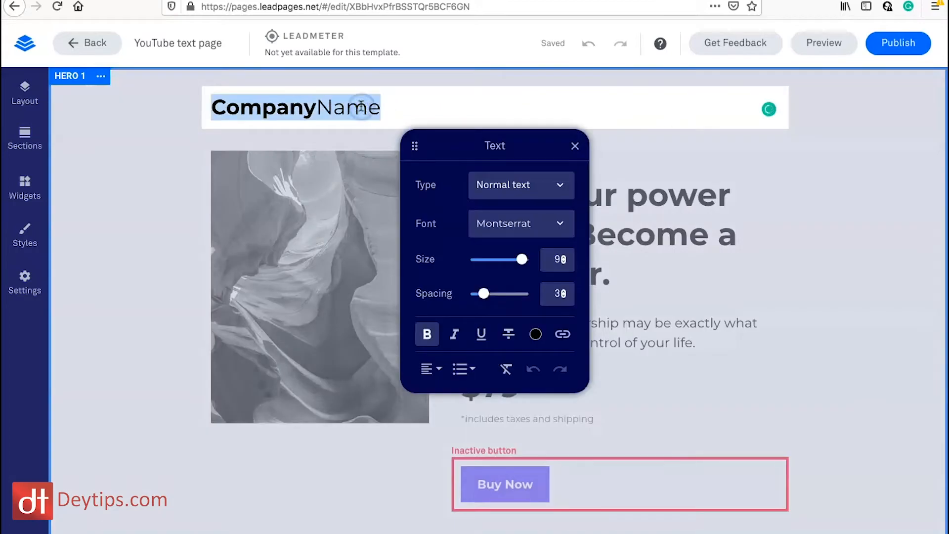
{"action": "type", "text": "DeyTi"}
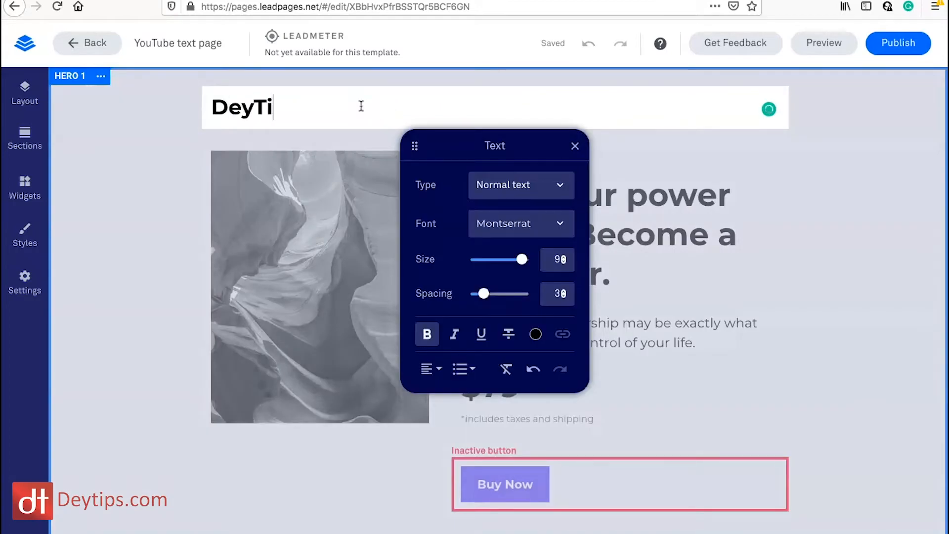
{"action": "left_click", "coordinate": [107, 288]}
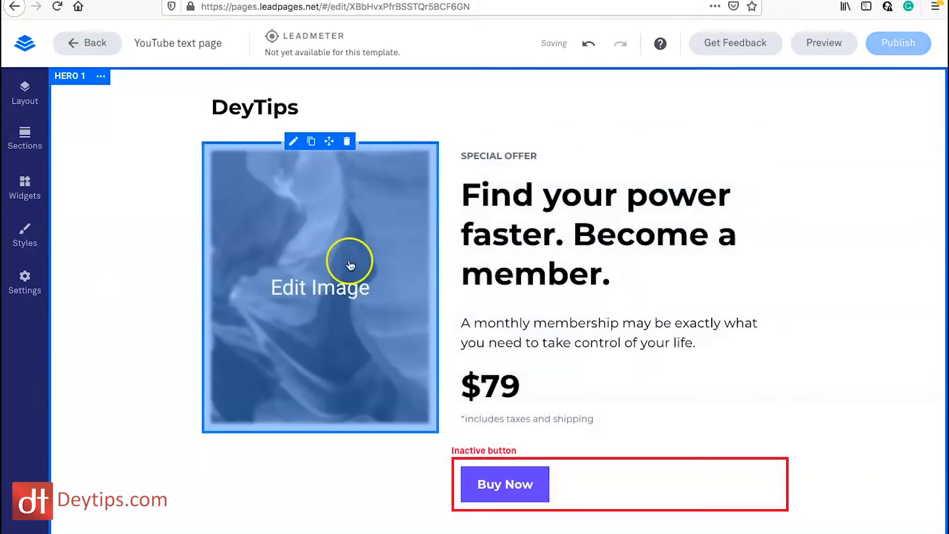
- Open the image chooser for the hero section's canyon picture and browse the account's own images
{"action": "left_click", "coordinate": [350, 265]}
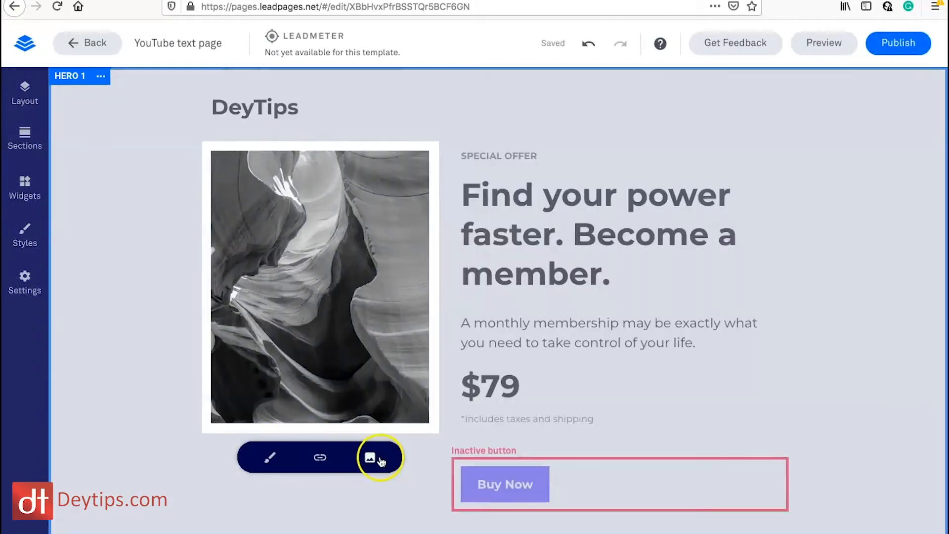
{"action": "left_click", "coordinate": [380, 460]}
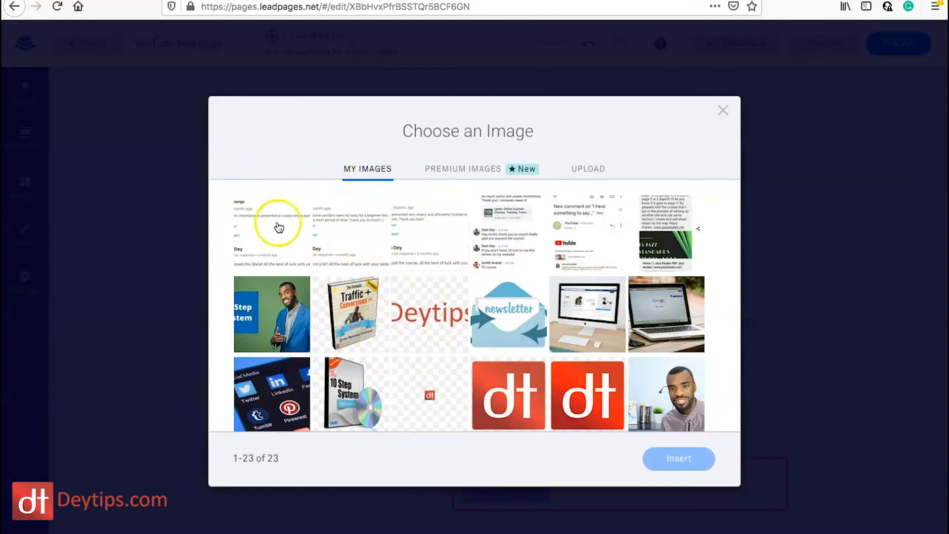
{"action": "scroll", "coordinate": [446, 284], "scroll_direction": "down", "scroll_amount": 2}
{"action": "scroll", "coordinate": [445, 282], "scroll_direction": "up", "scroll_amount": 2}
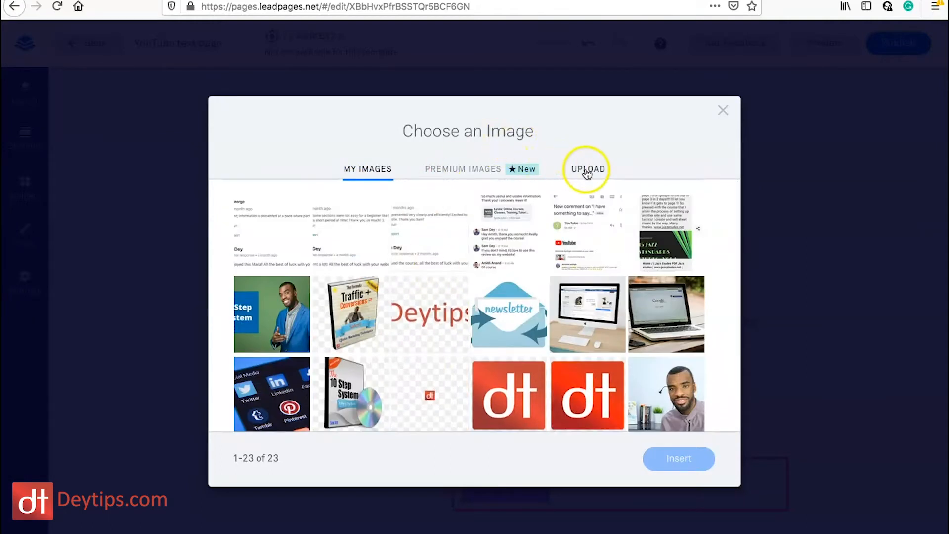
- Look through the premium stock images and show the option for uploading an image file
{"action": "left_click", "coordinate": [460, 171]}
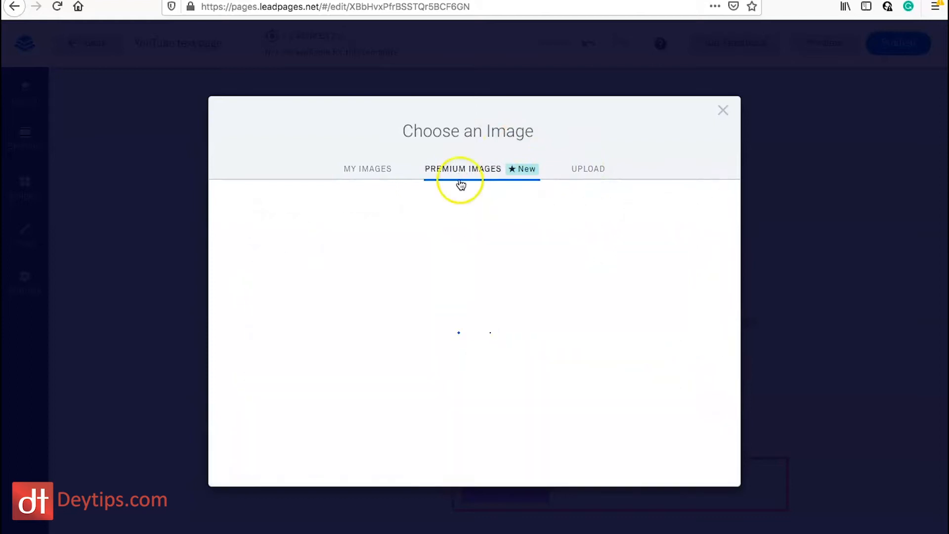
{"action": "scroll", "coordinate": [470, 346], "scroll_direction": "down", "scroll_amount": 1}
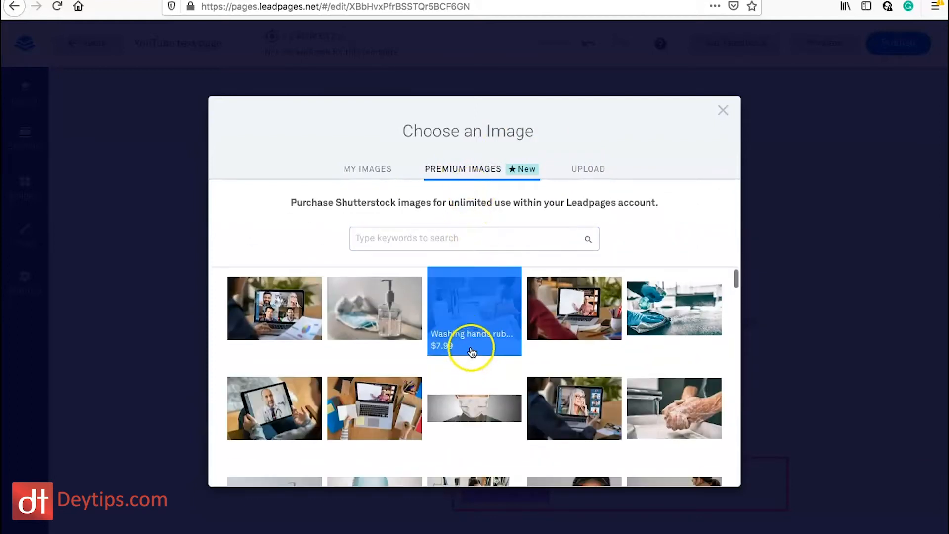
{"action": "scroll", "coordinate": [500, 360], "scroll_direction": "down", "scroll_amount": 3}
{"action": "scroll", "coordinate": [489, 316], "scroll_direction": "up", "scroll_amount": 5}
{"action": "left_click", "coordinate": [421, 238]}
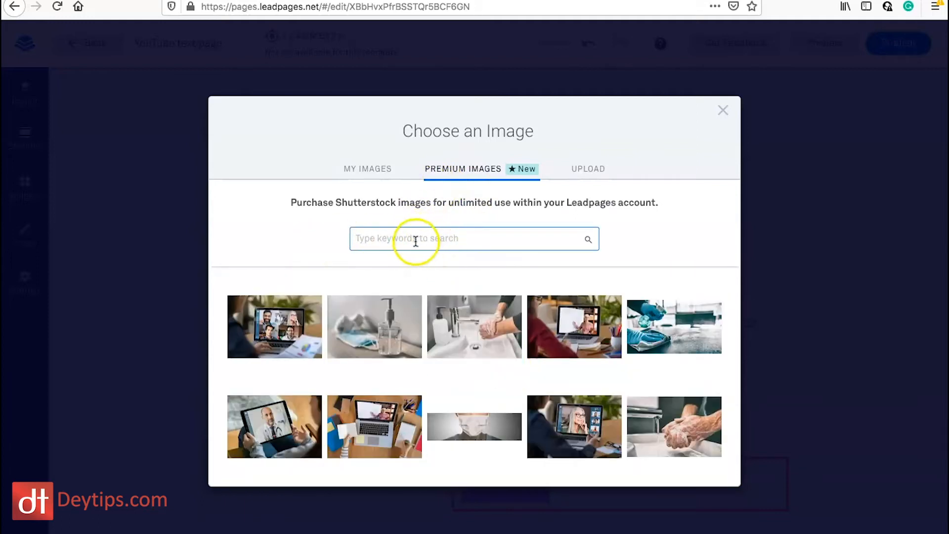
{"action": "left_click", "coordinate": [591, 170]}
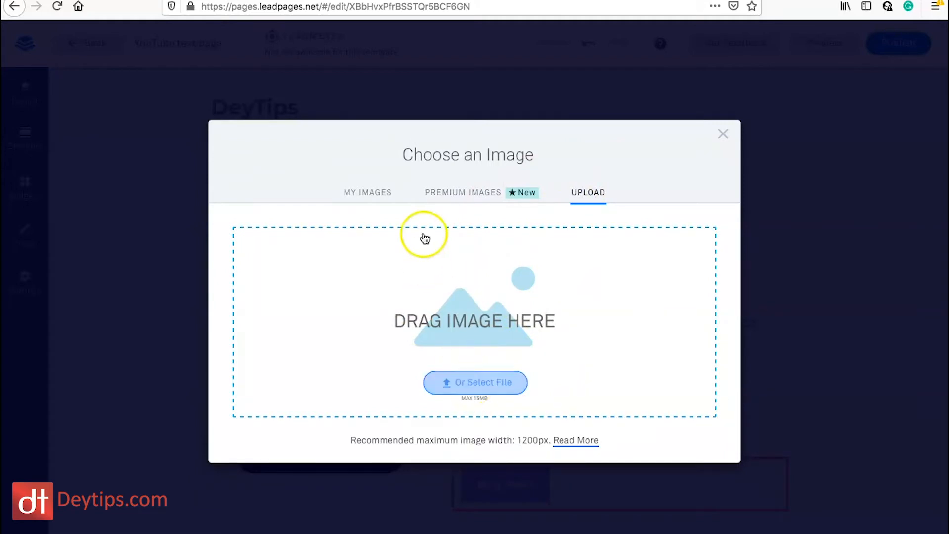
- Replace the hero image with the account's photo of the man in a red sweater beside a desk
{"action": "left_click", "coordinate": [374, 200]}
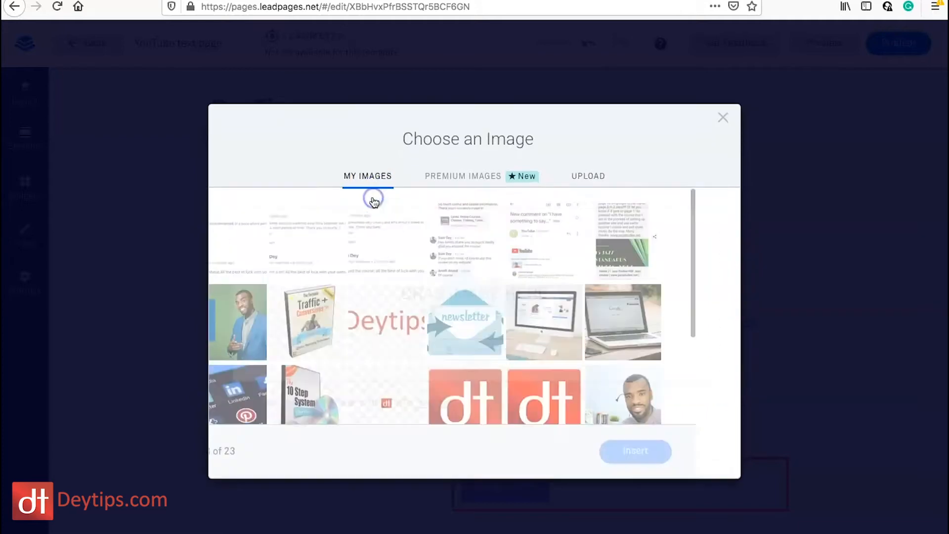
{"action": "scroll", "coordinate": [566, 381], "scroll_direction": "down", "scroll_amount": 5}
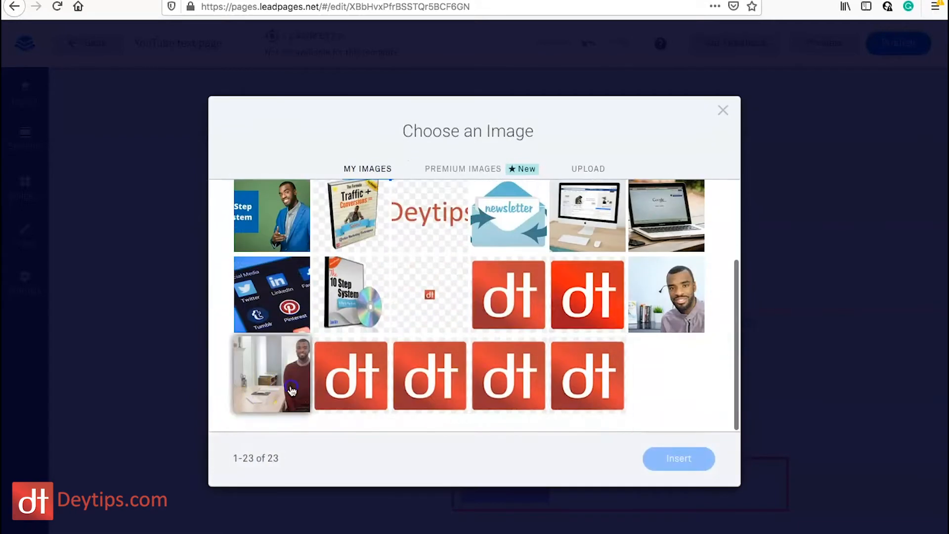
{"action": "left_click", "coordinate": [271, 379]}
{"action": "left_click", "coordinate": [680, 462]}
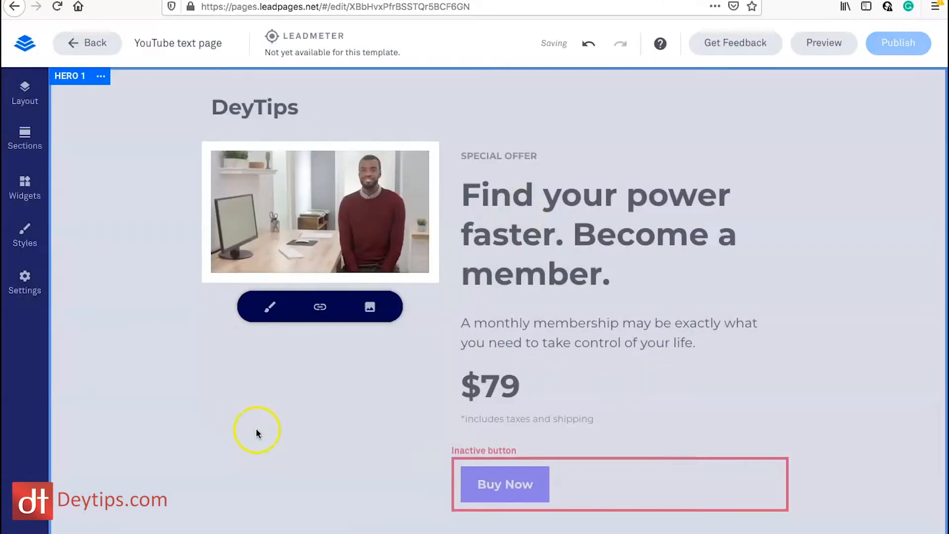
{"action": "left_click", "coordinate": [402, 425]}
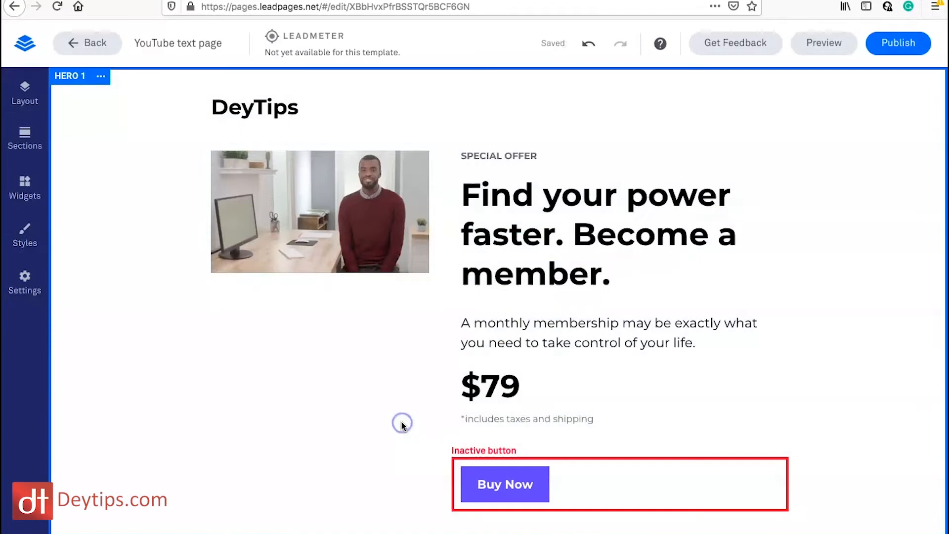
- Delete the Hero 1 section from the page
{"action": "scroll", "coordinate": [364, 387], "scroll_direction": "down", "scroll_amount": 2}
{"action": "scroll", "coordinate": [365, 388], "scroll_direction": "up", "scroll_amount": 2}
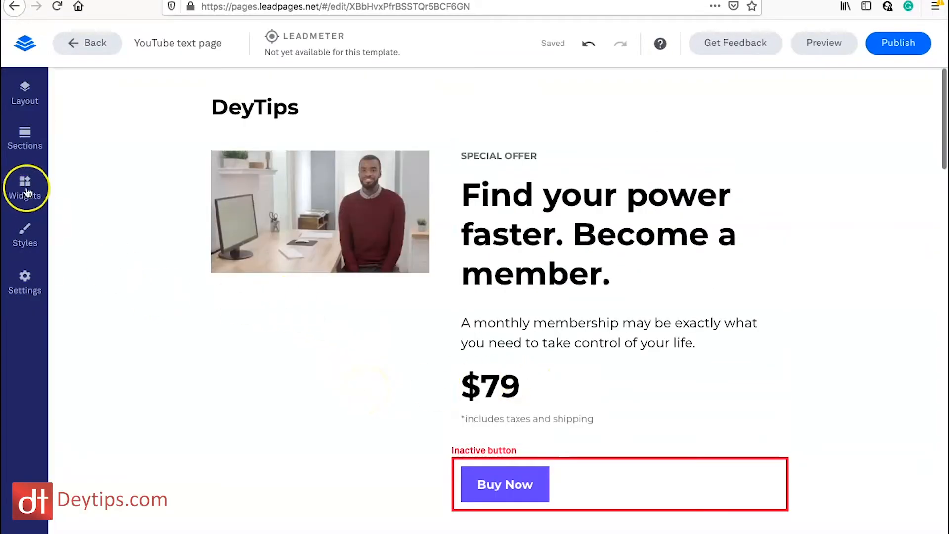
{"action": "scroll", "coordinate": [336, 382], "scroll_direction": "down", "scroll_amount": 2}
{"action": "scroll", "coordinate": [334, 378], "scroll_direction": "down", "scroll_amount": 5}
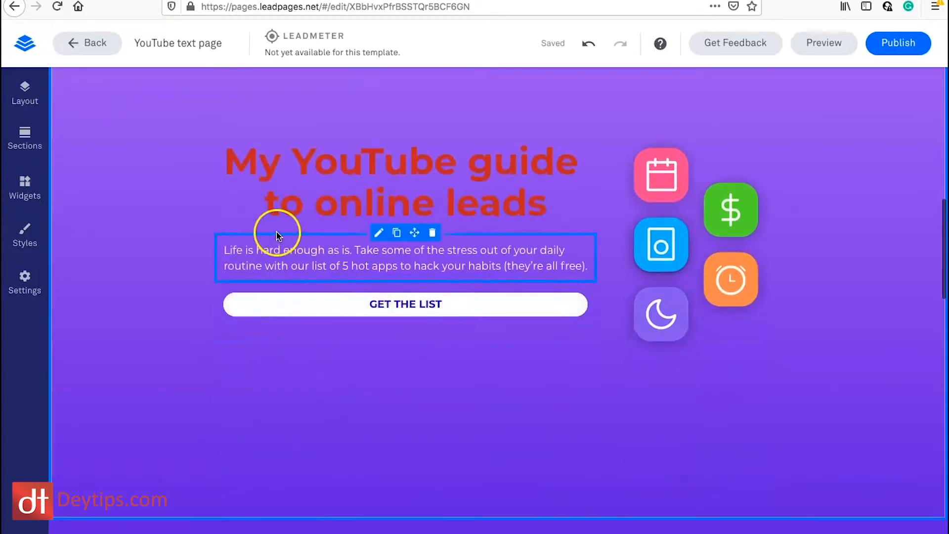
{"action": "scroll", "coordinate": [275, 232], "scroll_direction": "up", "scroll_amount": 5}
{"action": "left_click", "coordinate": [100, 79]}
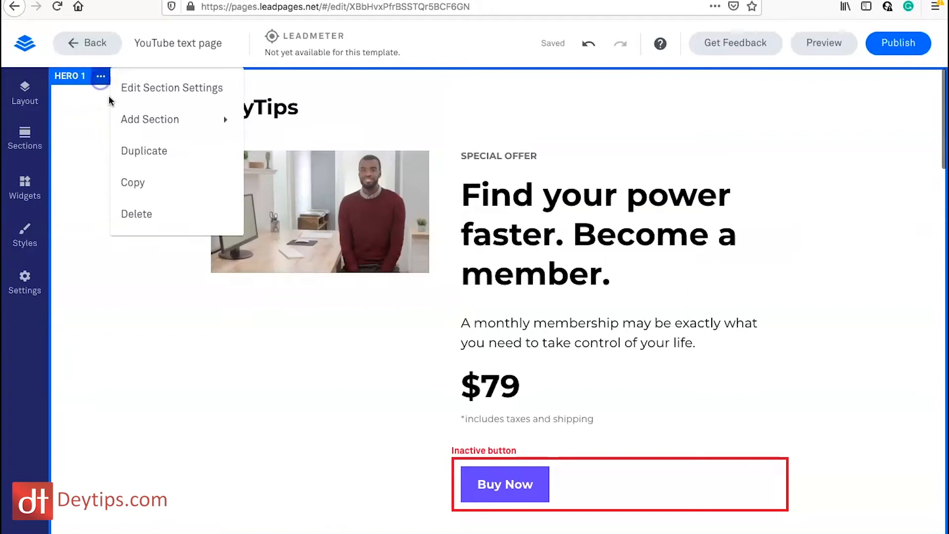
{"action": "left_click", "coordinate": [176, 218]}
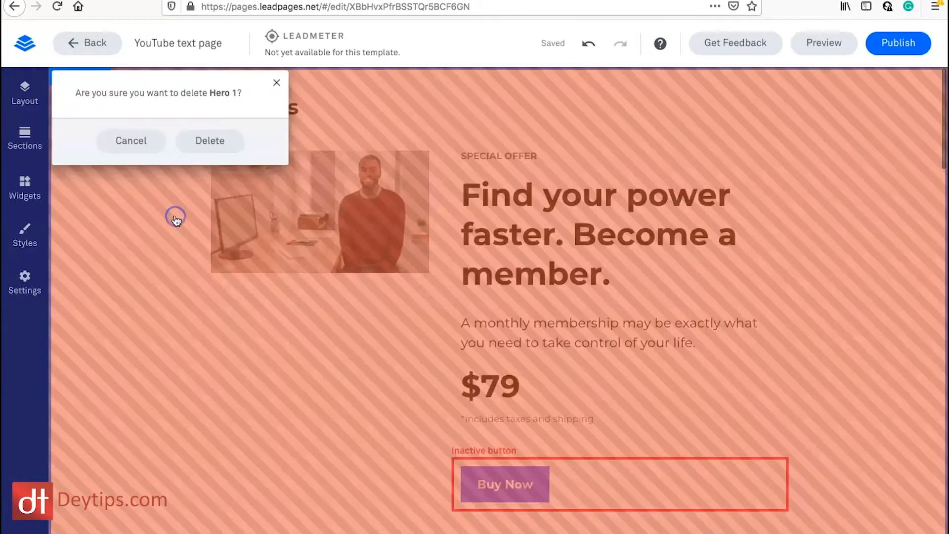
{"action": "left_click", "coordinate": [195, 144]}
- Preview the landing page, try out the GET THE LIST button, and return to the editor
{"action": "scroll", "coordinate": [403, 291], "scroll_direction": "down", "scroll_amount": 3}
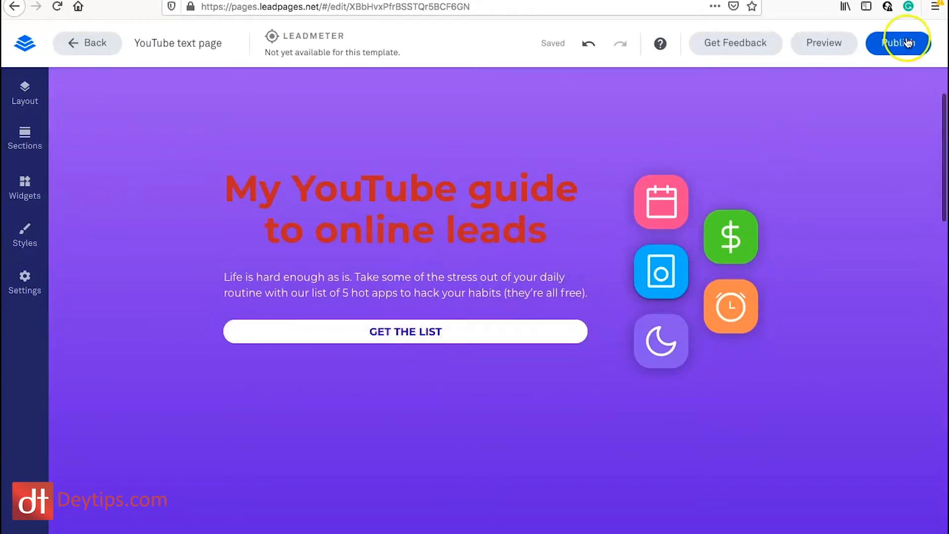
{"action": "left_click", "coordinate": [839, 47]}
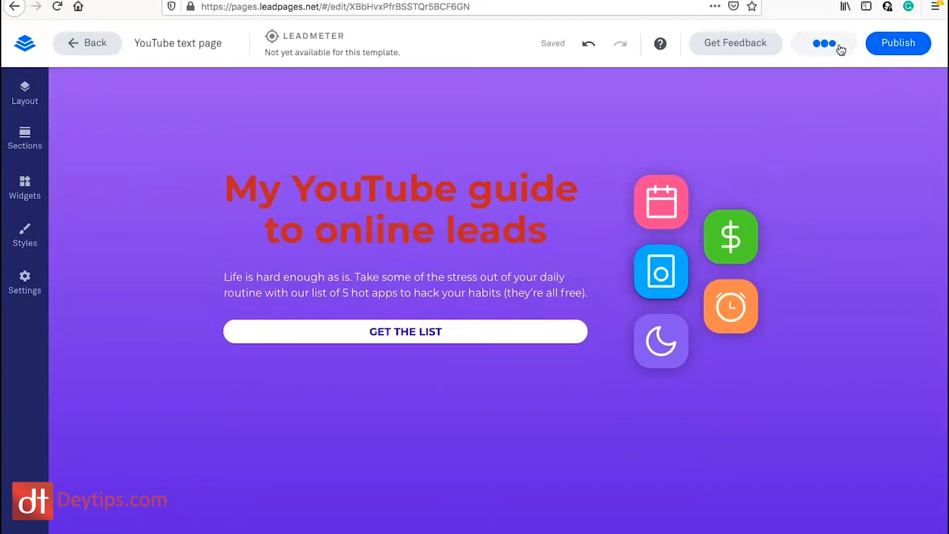
{"action": "left_click", "coordinate": [362, 404]}
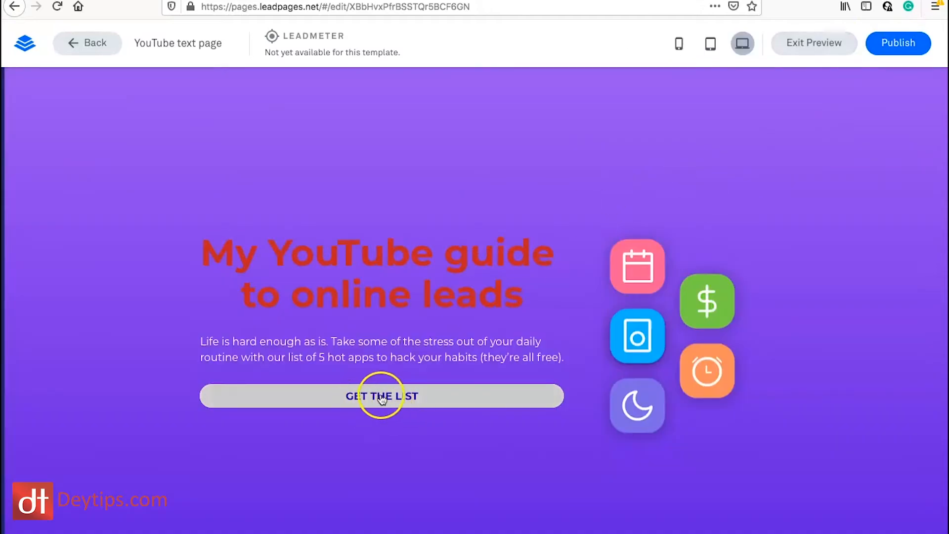
{"action": "left_click", "coordinate": [385, 398]}
{"action": "left_click", "coordinate": [386, 310]}
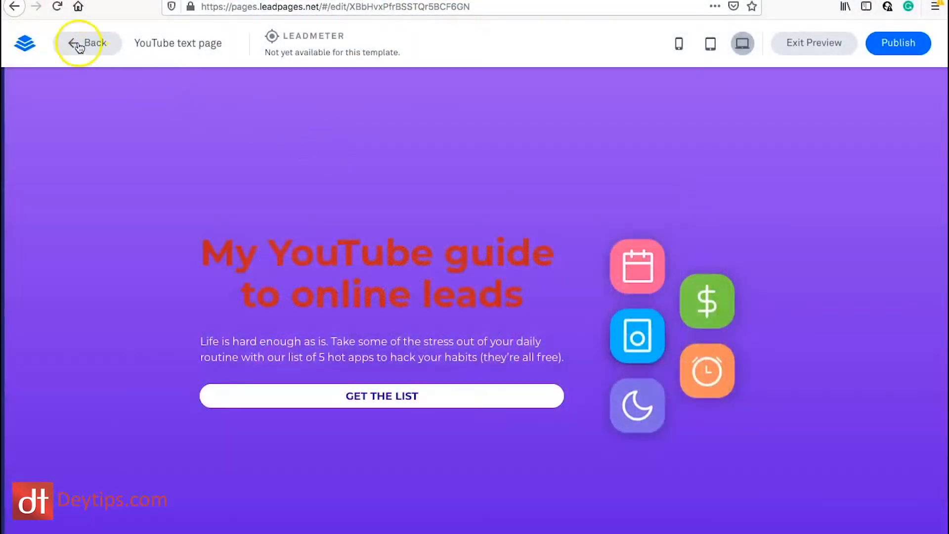
{"action": "left_click", "coordinate": [79, 47]}
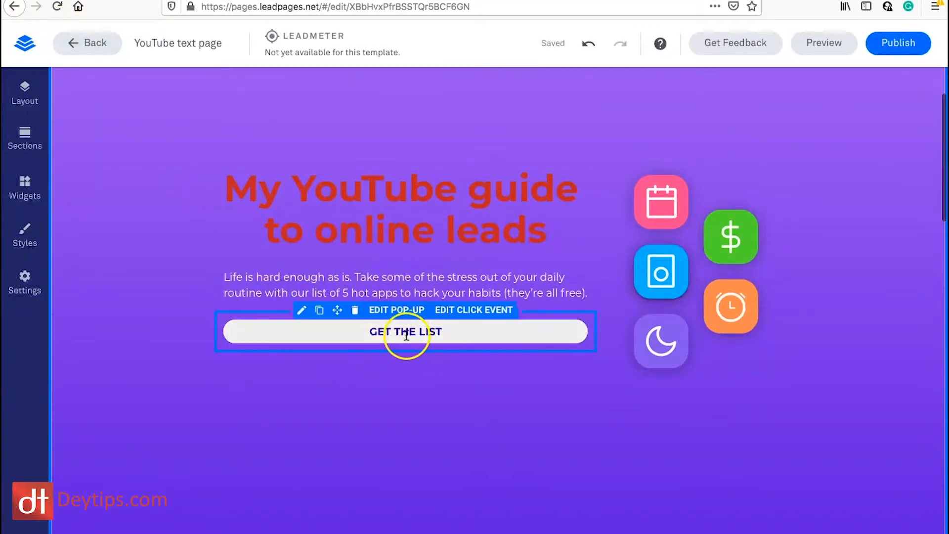
- Open the GET THE LIST button's pop-up for editing and show its email form's integrations settings
{"action": "left_click", "coordinate": [390, 337]}
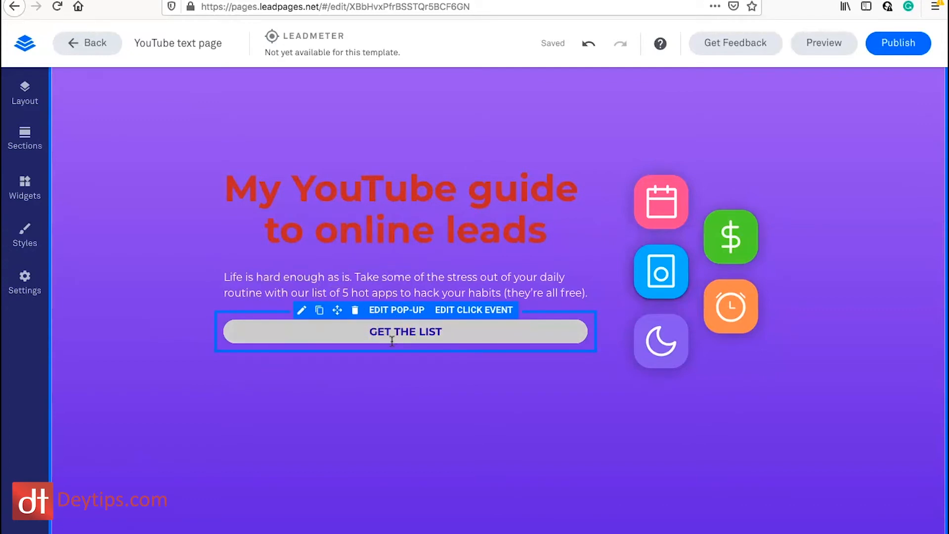
{"action": "left_click", "coordinate": [400, 312]}
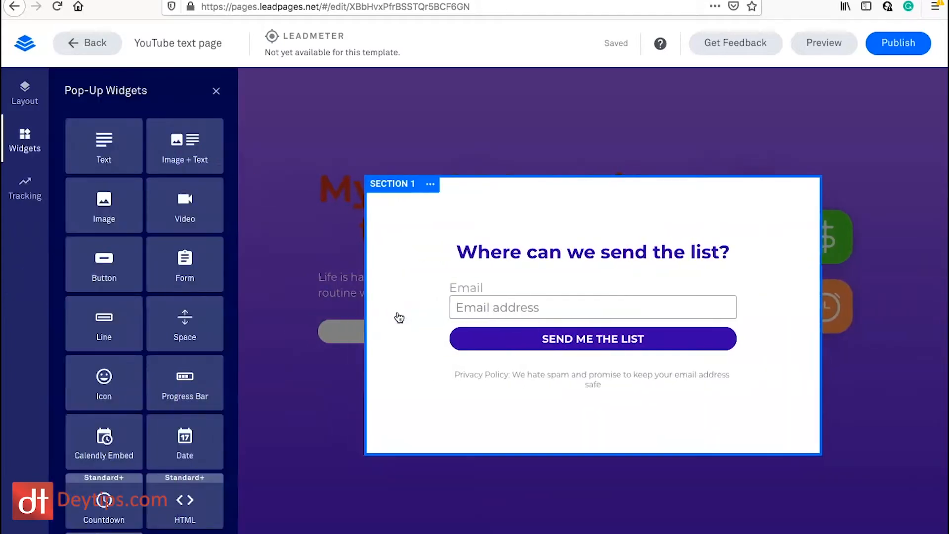
{"action": "mouse_move", "coordinate": [487, 314]}
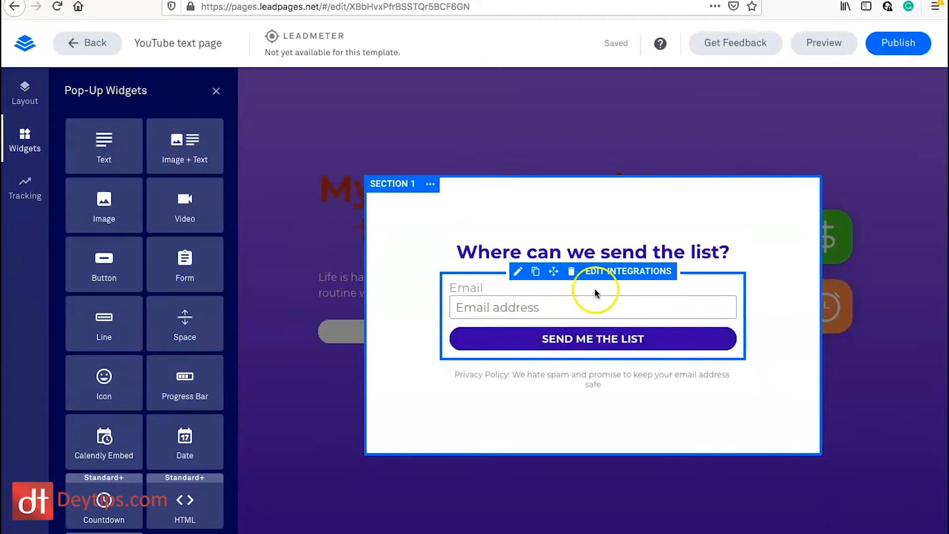
{"action": "left_click", "coordinate": [627, 273]}
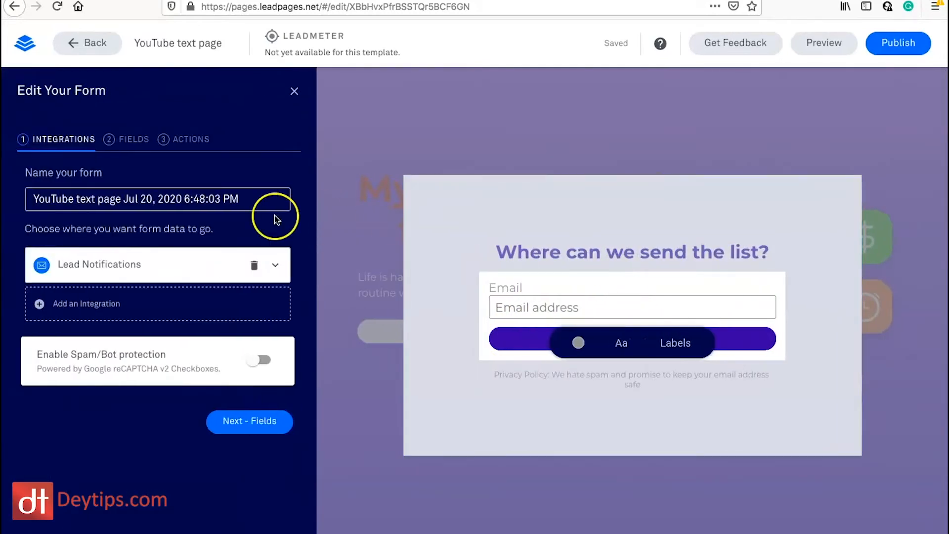